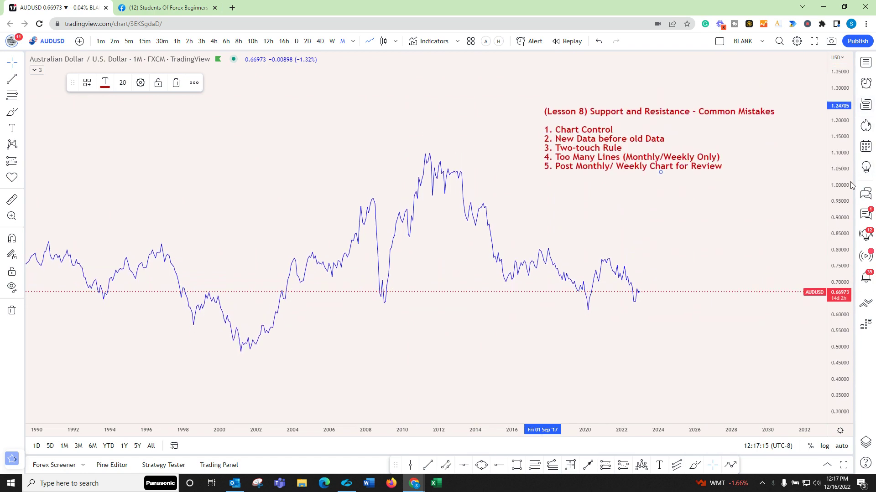
- Examine the AUDUSD monthly line chart at different time zoom levels, price scales and positions
{"action": "scroll", "coordinate": [398, 269], "scroll_direction": "up", "scroll_amount": 4}
{"action": "scroll", "coordinate": [470, 245], "scroll_direction": "down", "scroll_amount": 4}
{"action": "scroll", "coordinate": [470, 245], "scroll_direction": "up", "scroll_amount": 4}
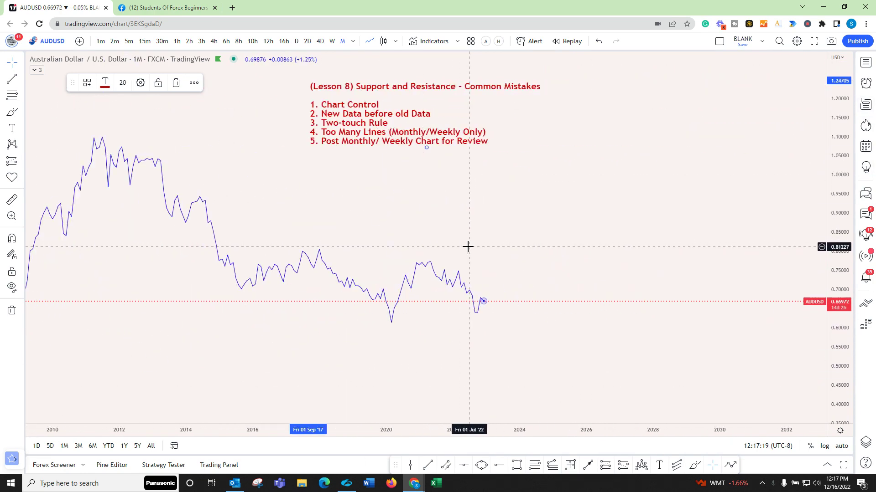
{"action": "scroll", "coordinate": [392, 283], "scroll_direction": "down", "scroll_amount": 4}
{"action": "mouse_move", "coordinate": [839, 158]}
{"action": "left_mouse_down"}
{"action": "mouse_move", "coordinate": [844, 269]}
{"action": "mouse_move", "coordinate": [839, 166]}
{"action": "left_mouse_up"}
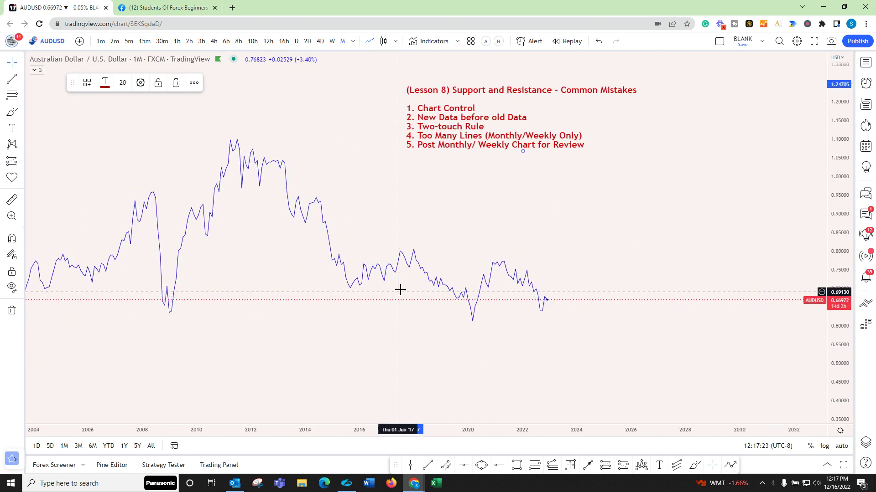
{"action": "scroll", "coordinate": [406, 303], "scroll_direction": "up", "scroll_amount": 4}
{"action": "scroll", "coordinate": [407, 304], "scroll_direction": "down", "scroll_amount": 5}
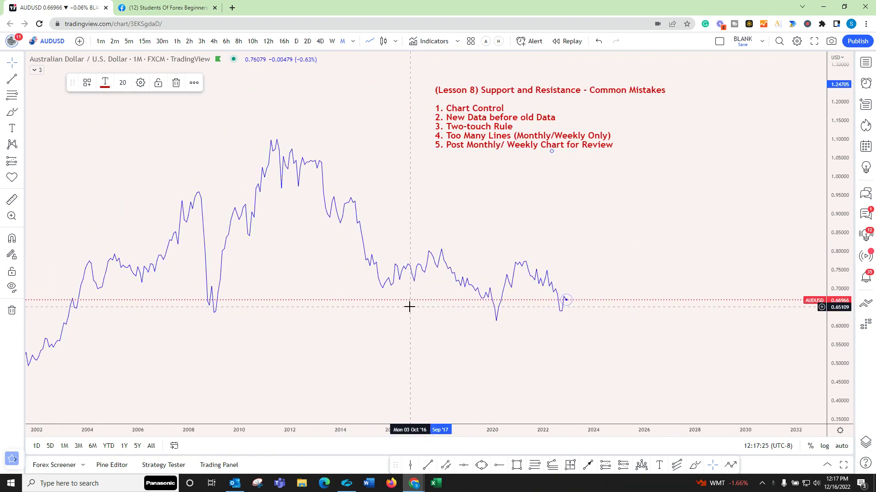
{"action": "scroll", "coordinate": [398, 306], "scroll_direction": "up", "scroll_amount": 4}
{"action": "scroll", "coordinate": [274, 185], "scroll_direction": "down", "scroll_amount": 3}
{"action": "scroll", "coordinate": [262, 177], "scroll_direction": "up", "scroll_amount": 3}
{"action": "scroll", "coordinate": [264, 173], "scroll_direction": "down", "scroll_amount": 4}
{"action": "scroll", "coordinate": [265, 171], "scroll_direction": "up", "scroll_amount": 5}
{"action": "scroll", "coordinate": [228, 199], "scroll_direction": "down", "scroll_amount": 4}
{"action": "scroll", "coordinate": [237, 198], "scroll_direction": "up", "scroll_amount": 3}
{"action": "scroll", "coordinate": [240, 194], "scroll_direction": "down", "scroll_amount": 5}
{"action": "left_click_drag", "start_coordinate": [840, 159], "coordinate": [821, 148]}
{"action": "left_click_drag", "start_coordinate": [570, 207], "coordinate": [612, 224]}
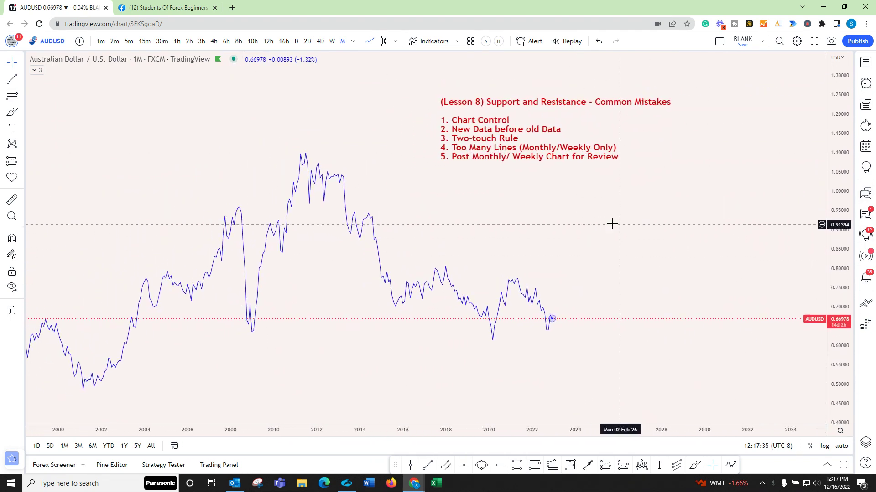
{"action": "left_click_drag", "start_coordinate": [492, 227], "coordinate": [499, 214]}
{"action": "mouse_move", "coordinate": [494, 118]}
{"action": "left_mouse_down"}
{"action": "mouse_move", "coordinate": [596, 128]}
{"action": "mouse_move", "coordinate": [624, 107]}
{"action": "mouse_move", "coordinate": [615, 103]}
{"action": "left_mouse_up"}
{"action": "left_click_drag", "start_coordinate": [553, 176], "coordinate": [563, 211]}
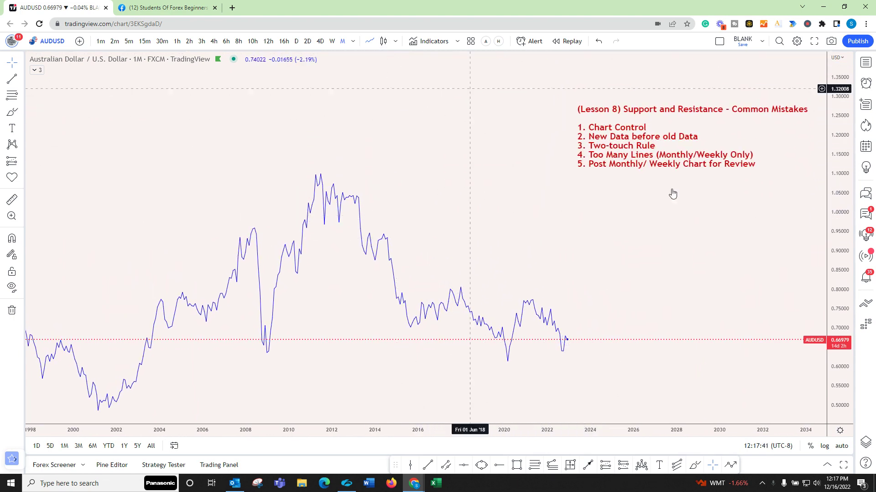
- Compare the AUDUSD chart in candle and line style, and examine the line's price history back to the 1980s
{"action": "left_click", "coordinate": [383, 41]}
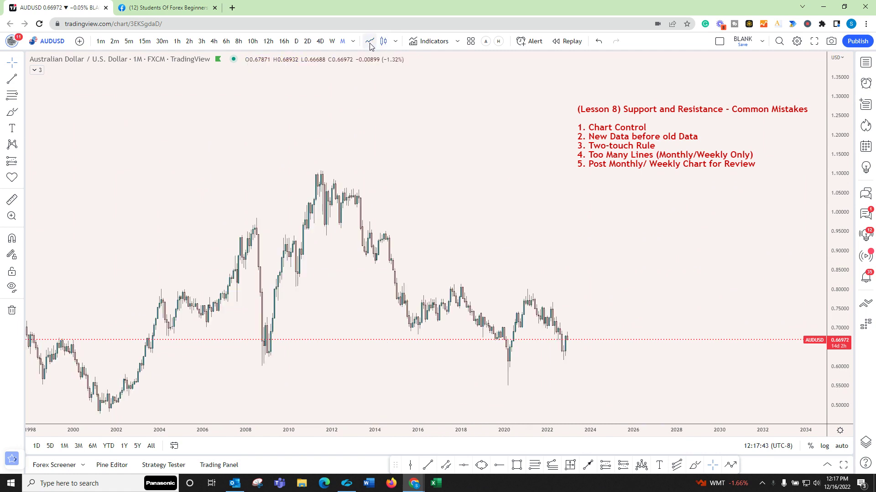
{"action": "left_click", "coordinate": [369, 42]}
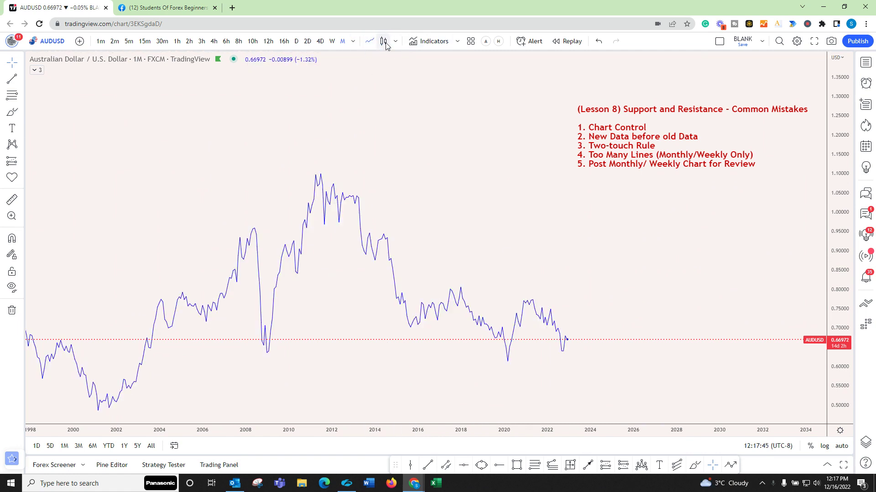
{"action": "mouse_move", "coordinate": [486, 240]}
{"action": "left_mouse_down"}
{"action": "mouse_move", "coordinate": [570, 179]}
{"action": "mouse_move", "coordinate": [543, 207]}
{"action": "mouse_move", "coordinate": [543, 198]}
{"action": "left_mouse_up"}
{"action": "mouse_move", "coordinate": [722, 108]}
{"action": "left_mouse_down"}
{"action": "mouse_move", "coordinate": [612, 139]}
{"action": "mouse_move", "coordinate": [613, 117]}
{"action": "left_mouse_up"}
{"action": "mouse_move", "coordinate": [558, 190]}
{"action": "left_mouse_down"}
{"action": "mouse_move", "coordinate": [570, 211]}
{"action": "mouse_move", "coordinate": [591, 207]}
{"action": "left_mouse_up"}
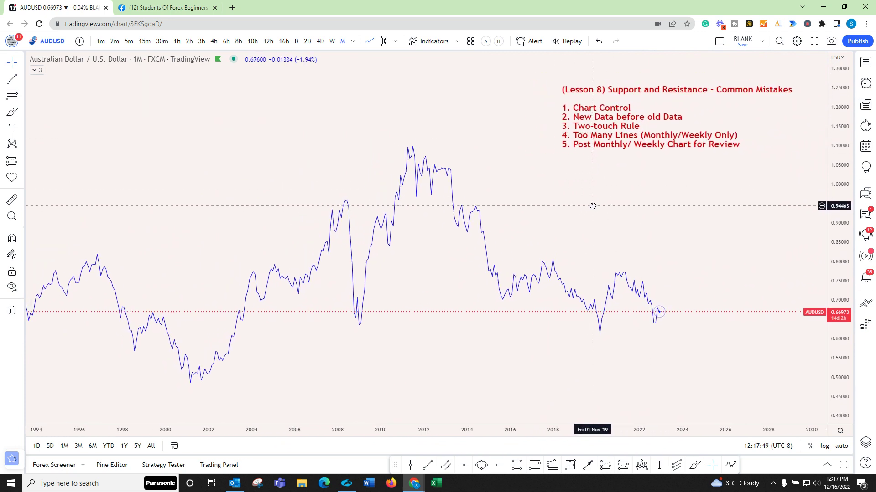
{"action": "left_click_drag", "start_coordinate": [166, 262], "coordinate": [285, 292]}
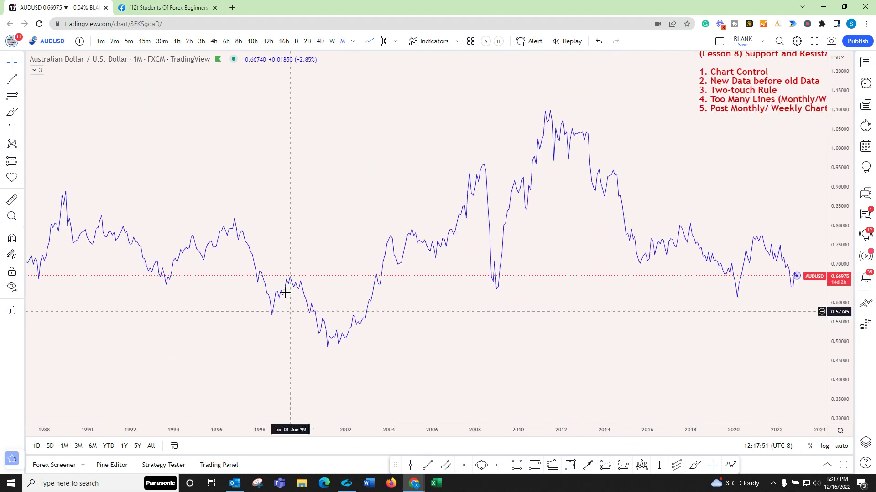
{"action": "left_click_drag", "start_coordinate": [636, 312], "coordinate": [534, 339]}
{"action": "scroll", "coordinate": [579, 315], "scroll_direction": "down", "scroll_amount": 2}
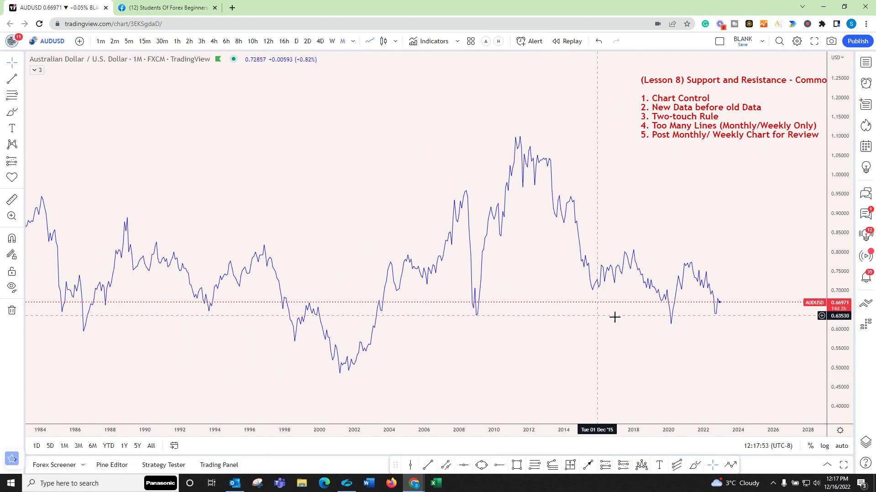
{"action": "scroll", "coordinate": [630, 336], "scroll_direction": "up", "scroll_amount": 1}
{"action": "left_click_drag", "start_coordinate": [636, 338], "coordinate": [610, 338]}
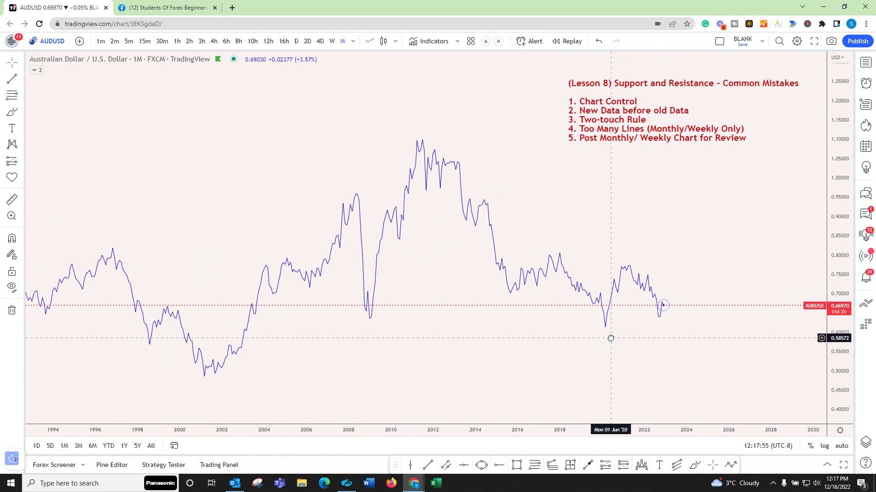
- Open Snipping Tool and capture the whole chart window as a new snip for markup
{"action": "left_click", "coordinate": [257, 487]}
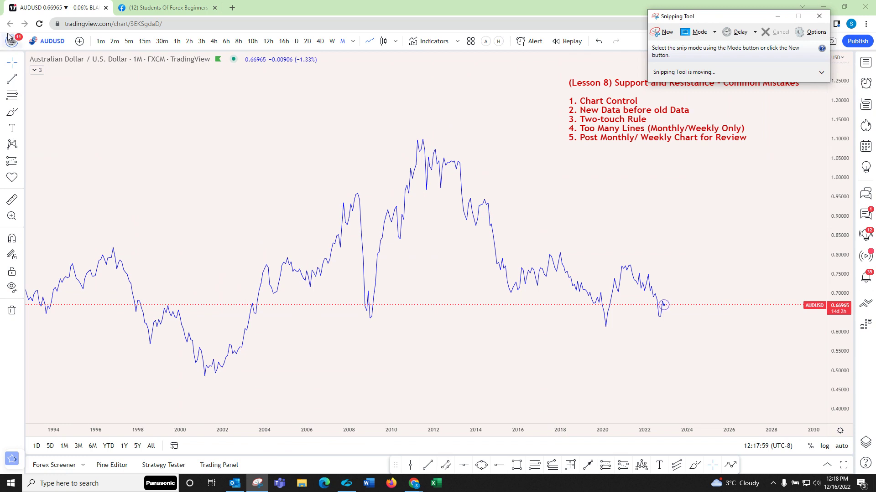
{"action": "left_click", "coordinate": [663, 32]}
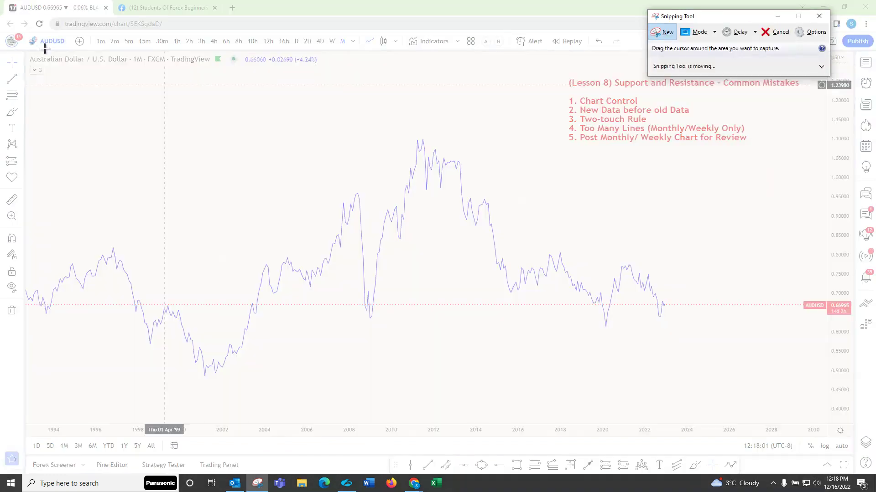
{"action": "left_click_drag", "start_coordinate": [5, 35], "coordinate": [862, 485]}
{"action": "scroll", "coordinate": [520, 303], "scroll_direction": "down", "scroll_amount": 3}
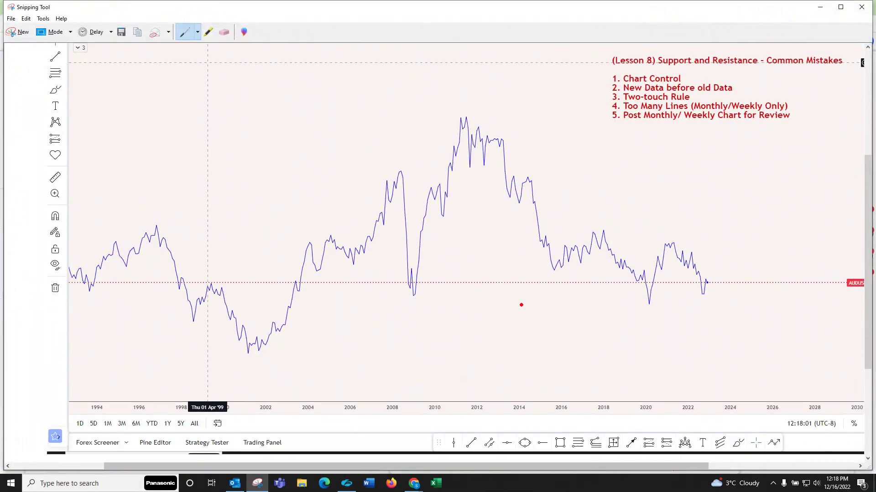
{"action": "left_click_drag", "start_coordinate": [475, 467], "coordinate": [527, 467]}
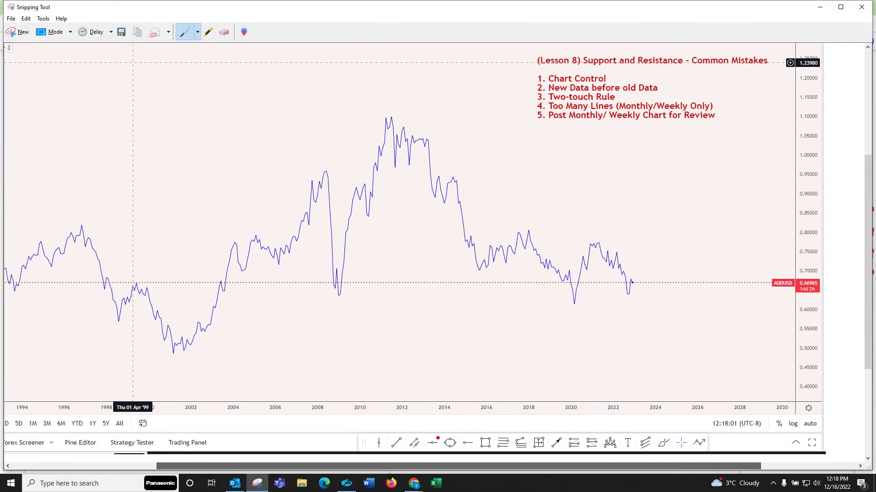
- Annotate the snip in red with a time baseline, a divider near 2012, labels #1 and #2, a box in each half, "zoom" and a zigzag
{"action": "left_click_drag", "start_coordinate": [218, 391], "coordinate": [587, 378]}
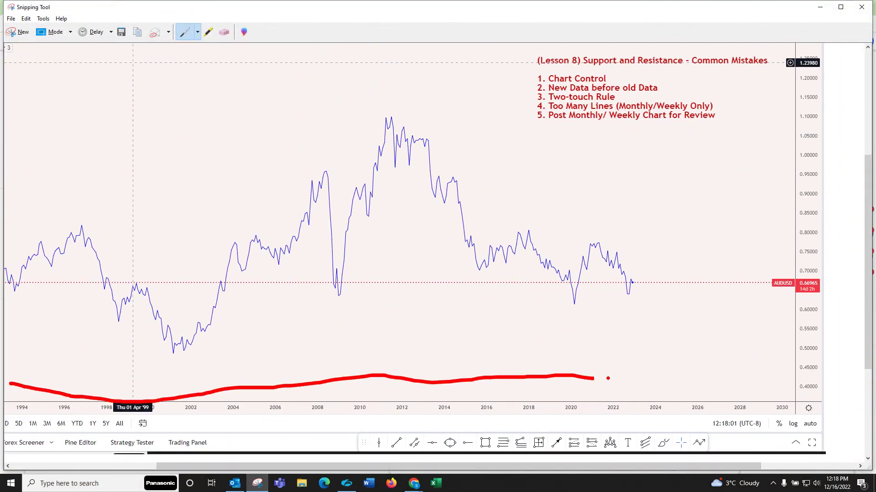
{"action": "left_click_drag", "start_coordinate": [792, 433], "coordinate": [763, 429]}
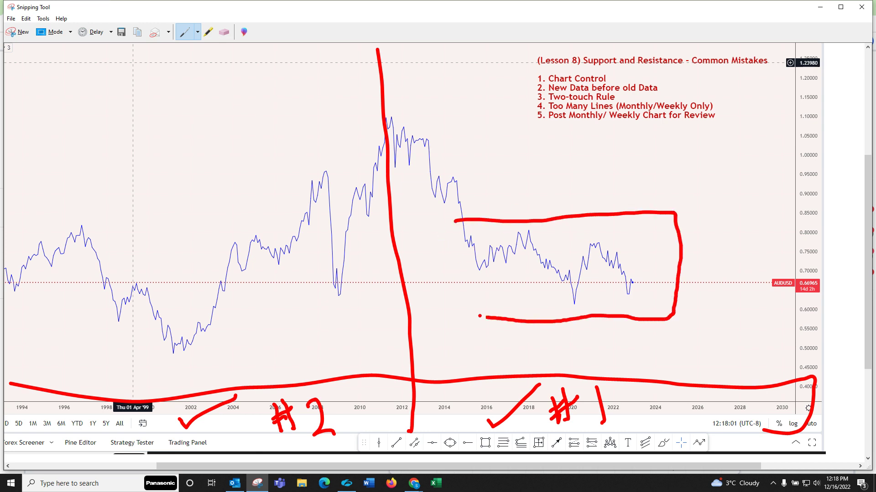
{"action": "left_click_drag", "start_coordinate": [428, 219], "coordinate": [673, 212]}
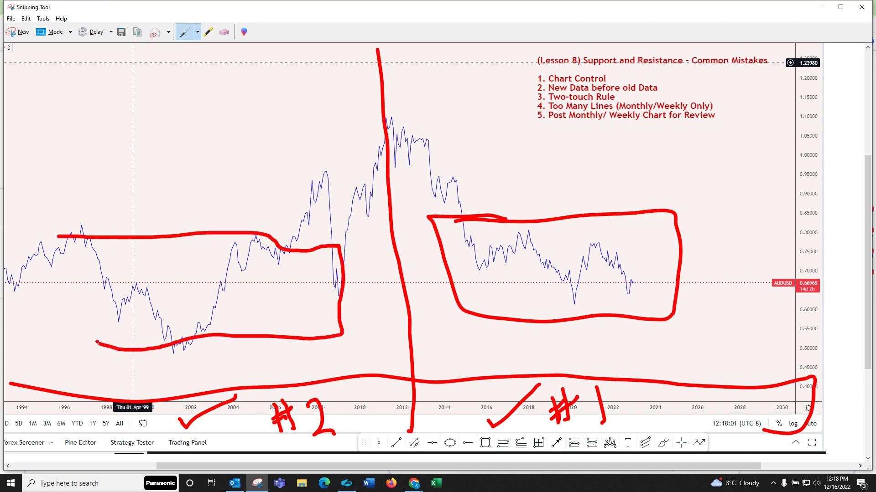
{"action": "left_click_drag", "start_coordinate": [124, 238], "coordinate": [152, 240]}
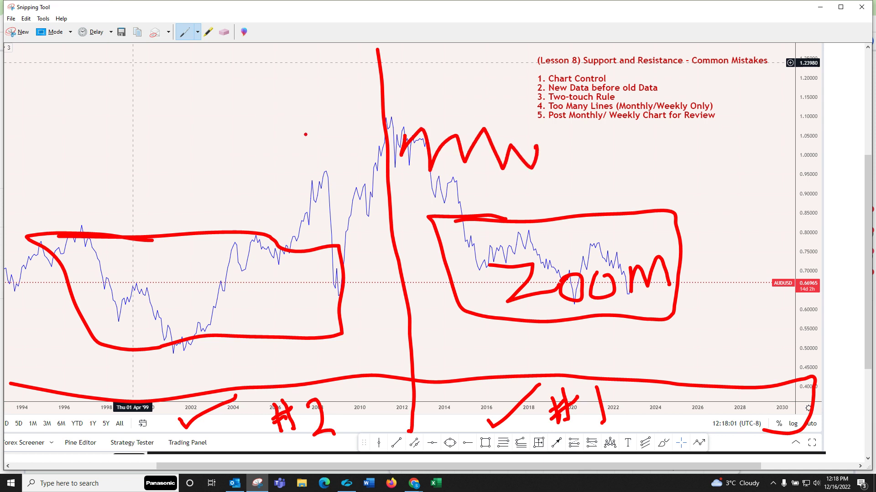
- Draw a wide box in the empty area above the older data, with a line through it extending past the divider
{"action": "mouse_move", "coordinate": [30, 103]}
{"action": "left_mouse_down"}
{"action": "mouse_move", "coordinate": [307, 85]}
{"action": "mouse_move", "coordinate": [72, 160]}
{"action": "left_mouse_up"}
{"action": "left_click_drag", "start_coordinate": [28, 97], "coordinate": [75, 91]}
{"action": "left_click_drag", "start_coordinate": [33, 123], "coordinate": [447, 100]}
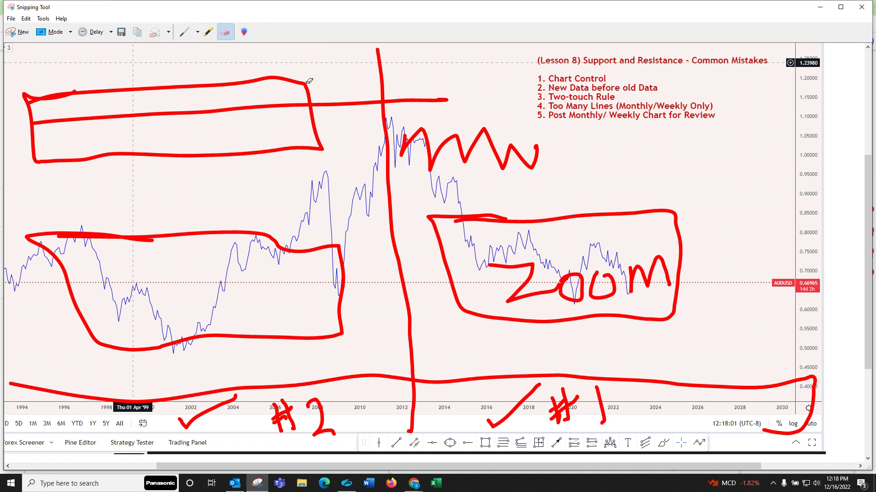
- Erase the upper box, its line and the zigzag, and close the snip to return to the TradingView chart
{"action": "left_click_drag", "start_coordinate": [309, 81], "coordinate": [315, 136]}
{"action": "left_click_drag", "start_coordinate": [506, 134], "coordinate": [475, 163]}
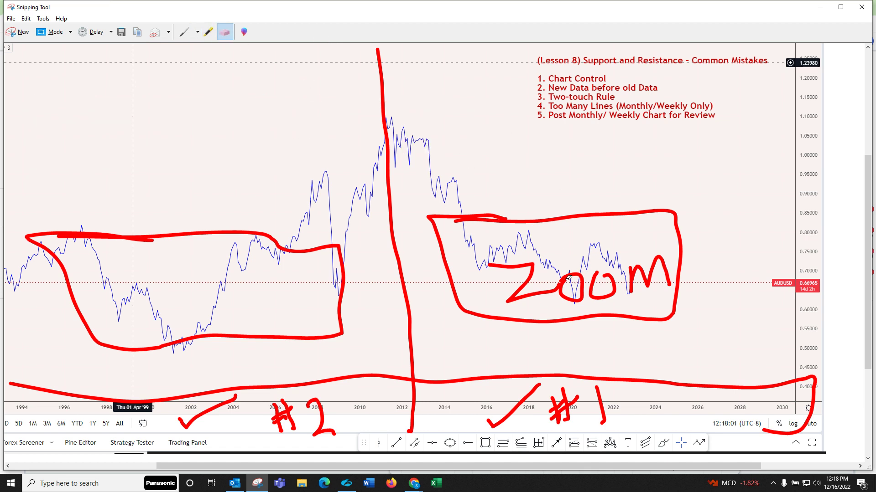
{"action": "left_click", "coordinate": [861, 7]}
{"action": "left_click", "coordinate": [476, 246]}
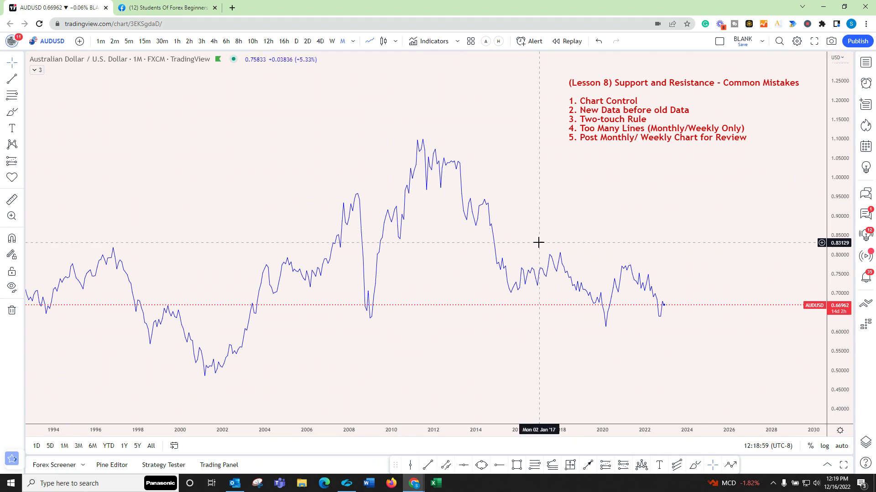
- Examine the recent AUDUSD price data since about 2013 and compare it with the older data back to the 1980s
{"action": "scroll", "coordinate": [524, 233], "scroll_direction": "up", "scroll_amount": 3}
{"action": "scroll", "coordinate": [523, 233], "scroll_direction": "up", "scroll_amount": 5}
{"action": "scroll", "coordinate": [523, 233], "scroll_direction": "down", "scroll_amount": 5}
{"action": "left_click_drag", "start_coordinate": [609, 223], "coordinate": [520, 231]}
{"action": "scroll", "coordinate": [657, 236], "scroll_direction": "up", "scroll_amount": 5}
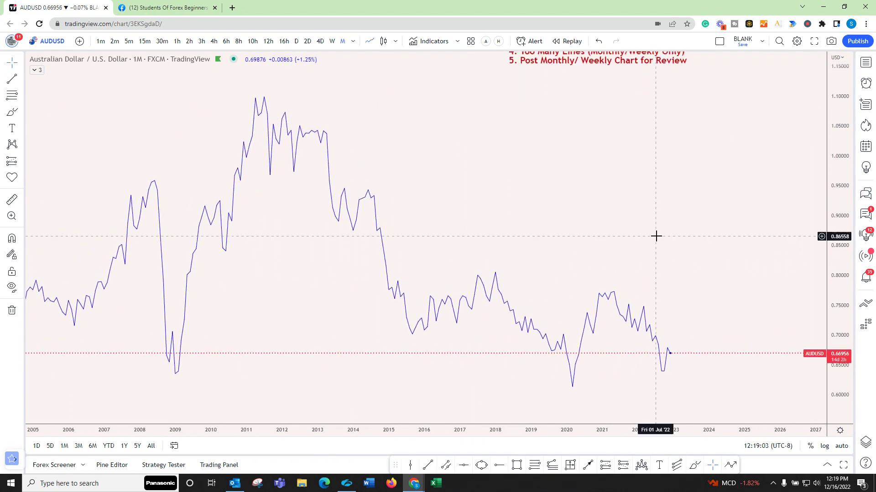
{"action": "left_click_drag", "start_coordinate": [459, 65], "coordinate": [603, 83]}
{"action": "scroll", "coordinate": [518, 226], "scroll_direction": "down", "scroll_amount": 3}
{"action": "left_click_drag", "start_coordinate": [591, 231], "coordinate": [675, 183]}
{"action": "scroll", "coordinate": [510, 276], "scroll_direction": "up", "scroll_amount": 1}
{"action": "scroll", "coordinate": [509, 275], "scroll_direction": "up", "scroll_amount": 5}
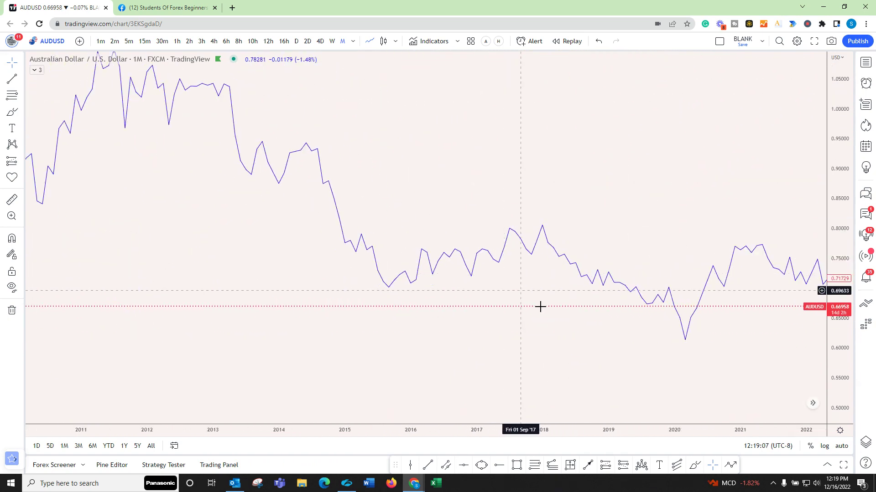
{"action": "scroll", "coordinate": [821, 231], "scroll_direction": "up", "scroll_amount": 3}
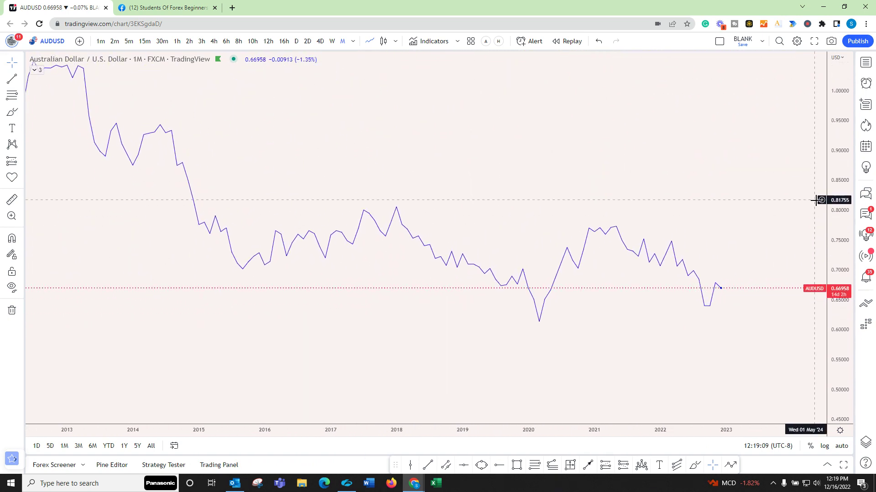
{"action": "left_click_drag", "start_coordinate": [537, 289], "coordinate": [485, 291]}
{"action": "scroll", "coordinate": [485, 292], "scroll_direction": "down", "scroll_amount": 2}
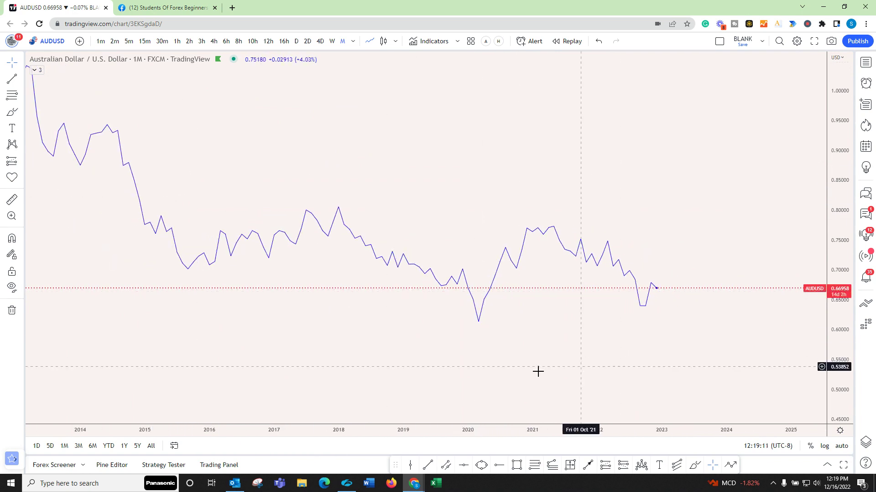
{"action": "scroll", "coordinate": [372, 278], "scroll_direction": "down", "scroll_amount": 5}
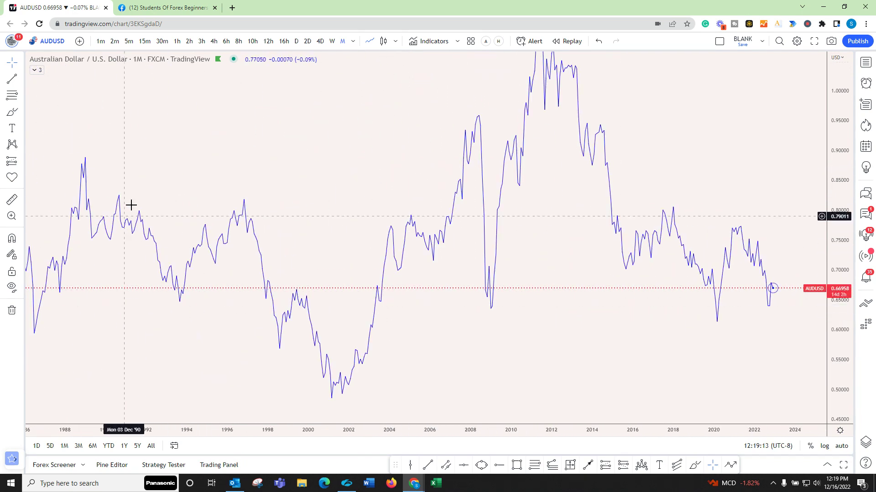
{"action": "scroll", "coordinate": [717, 285], "scroll_direction": "up", "scroll_amount": 5}
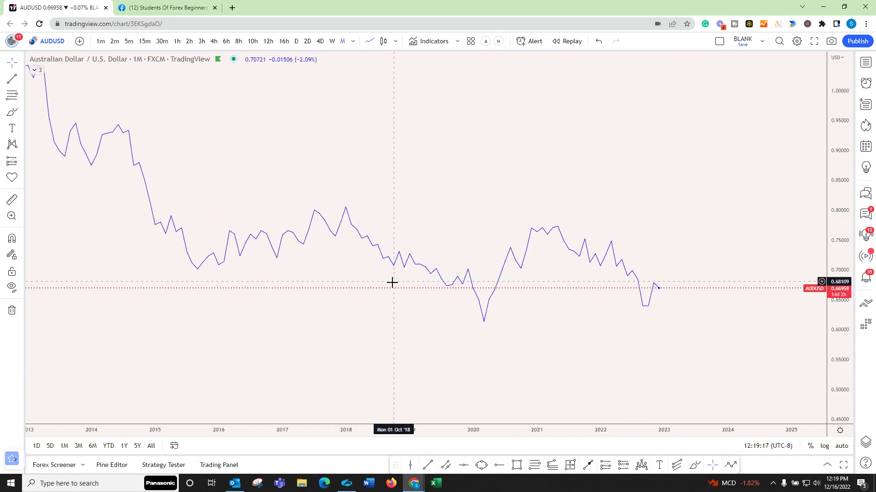
{"action": "scroll", "coordinate": [406, 285], "scroll_direction": "down", "scroll_amount": 3}
{"action": "left_click_drag", "start_coordinate": [844, 94], "coordinate": [831, 142]}
{"action": "left_click_drag", "start_coordinate": [555, 165], "coordinate": [546, 236]}
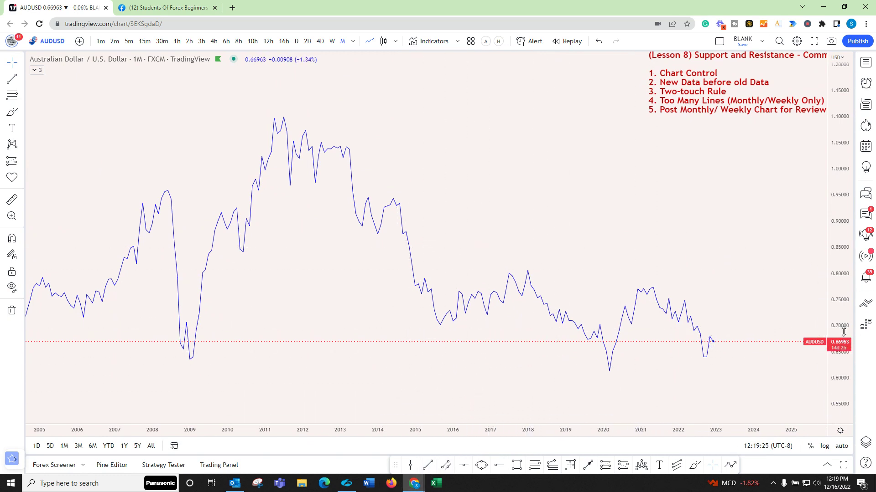
- Place a horizontal line at about 0.70185 through the 2019 swing highs and apply the Monthly drawing template to it
{"action": "left_click_drag", "start_coordinate": [843, 337], "coordinate": [839, 189]}
{"action": "scroll", "coordinate": [562, 282], "scroll_direction": "up", "scroll_amount": 5}
{"action": "left_click_drag", "start_coordinate": [521, 284], "coordinate": [744, 168]}
{"action": "scroll", "coordinate": [622, 260], "scroll_direction": "up", "scroll_amount": 4}
{"action": "scroll", "coordinate": [623, 260], "scroll_direction": "up", "scroll_amount": 5}
{"action": "scroll", "coordinate": [785, 343], "scroll_direction": "down", "scroll_amount": 3}
{"action": "left_click_drag", "start_coordinate": [743, 345], "coordinate": [474, 331]}
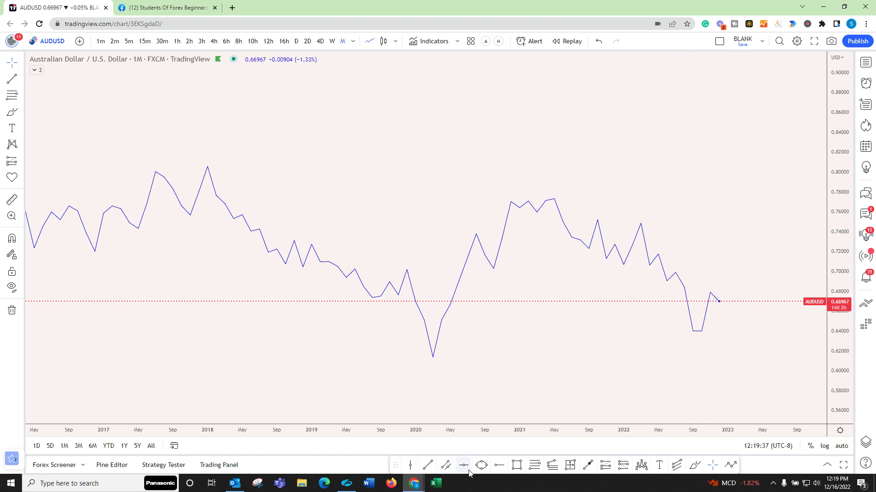
{"action": "left_click", "coordinate": [571, 270]}
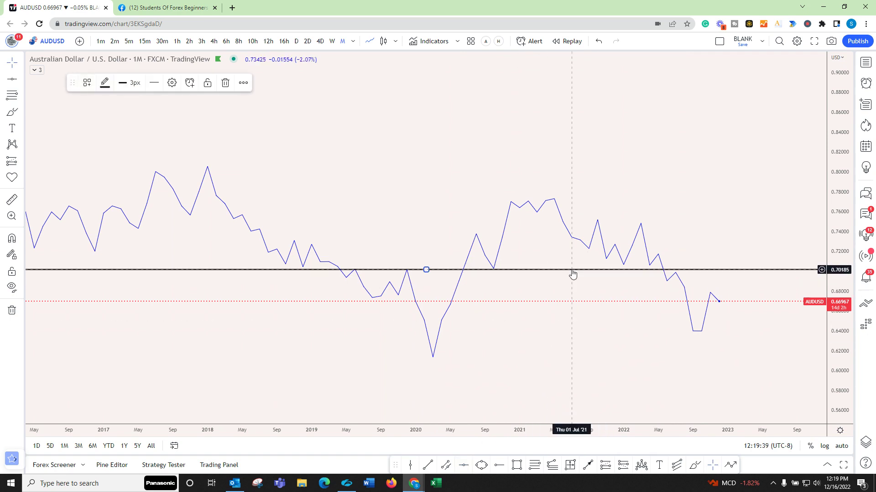
{"action": "left_click", "coordinate": [86, 83]}
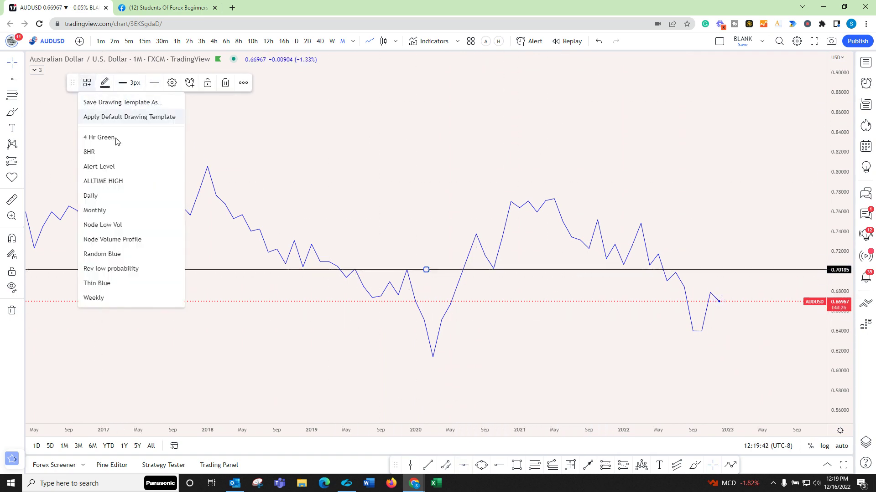
{"action": "left_click", "coordinate": [127, 212]}
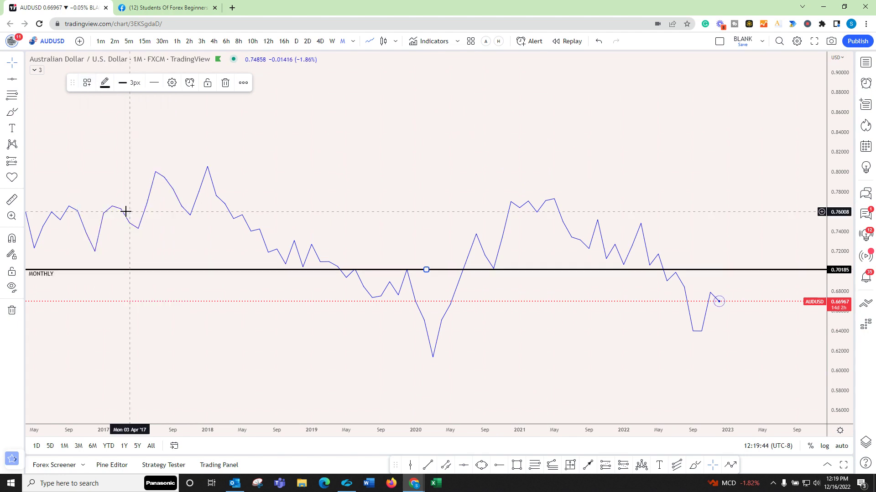
- Delete the Monthly horizontal line and undo the deletion
{"action": "left_click", "coordinate": [225, 83]}
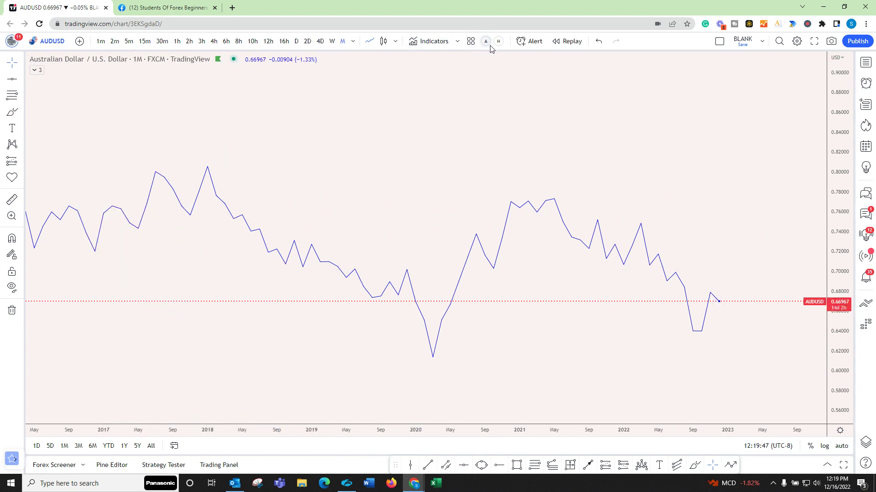
{"action": "left_click", "coordinate": [592, 42]}
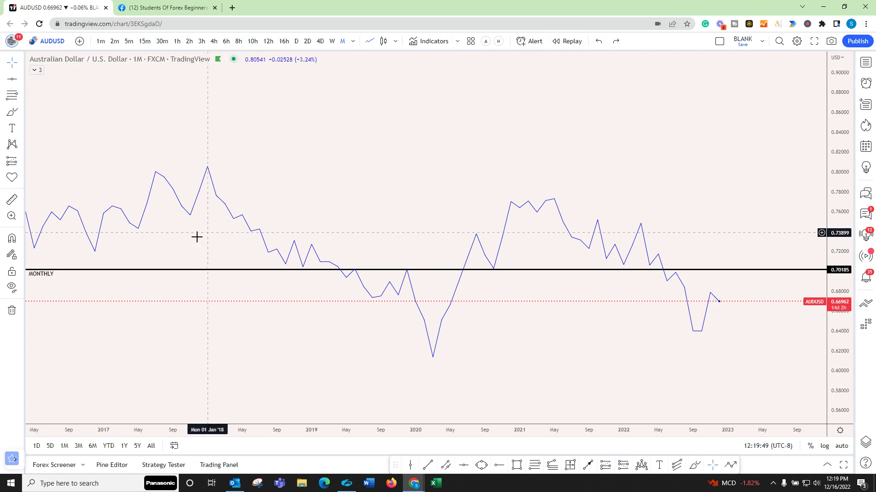
- Lock the Monthly horizontal line at 0.70185 and deselect it
{"action": "left_click", "coordinate": [196, 272]}
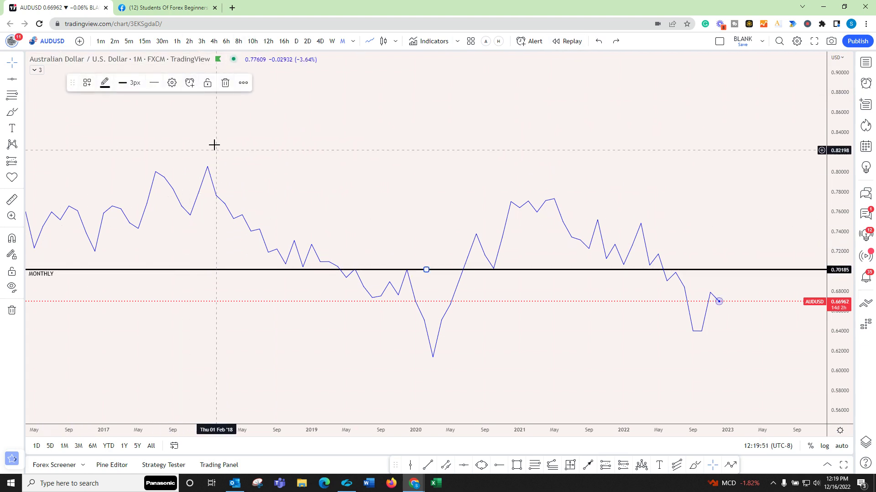
{"action": "left_click", "coordinate": [207, 87]}
{"action": "left_click", "coordinate": [358, 182]}
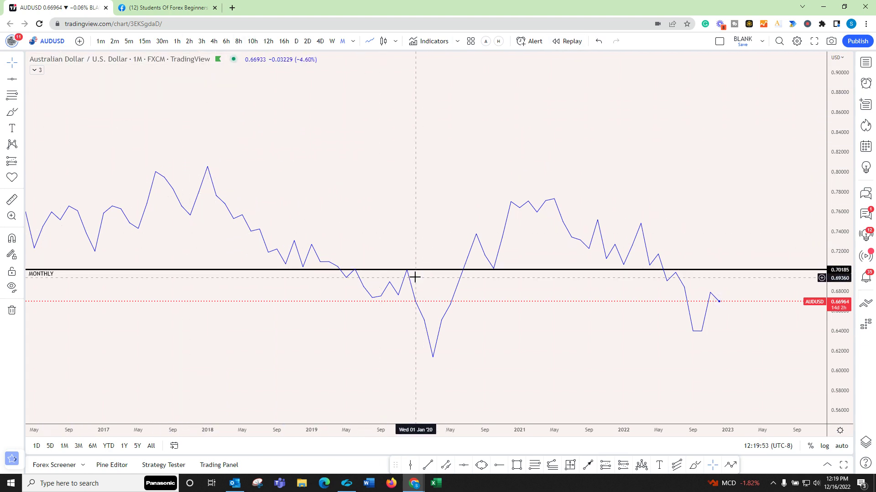
- Draw a small ellipse around the late-2019 swing high that touches the Monthly line from below
{"action": "scroll", "coordinate": [445, 278], "scroll_direction": "down", "scroll_amount": 2}
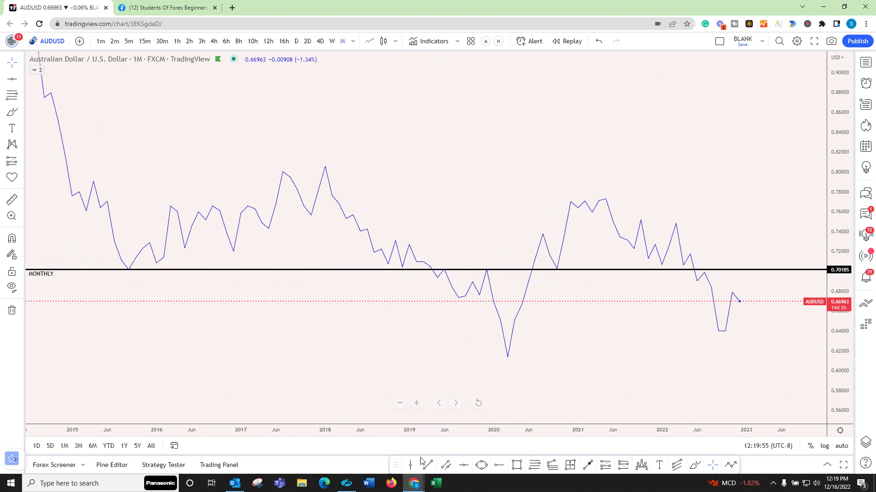
{"action": "left_click", "coordinate": [473, 265]}
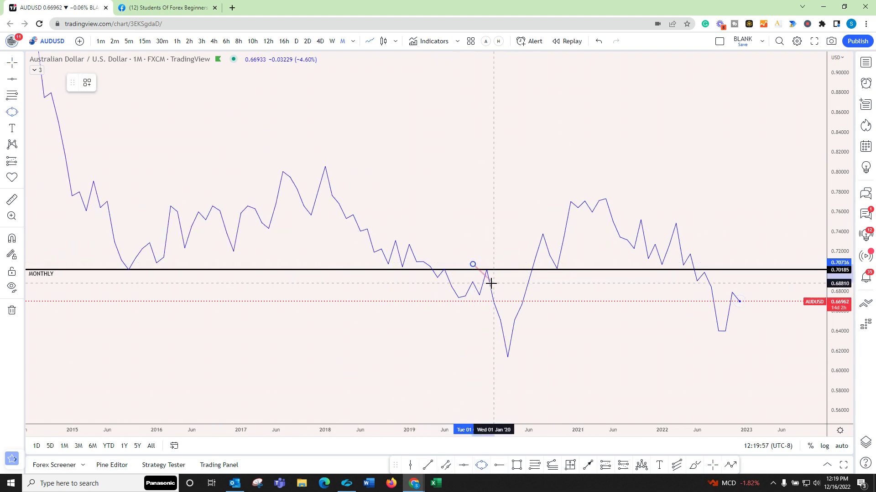
{"action": "left_click", "coordinate": [493, 276]}
{"action": "left_click", "coordinate": [477, 281]}
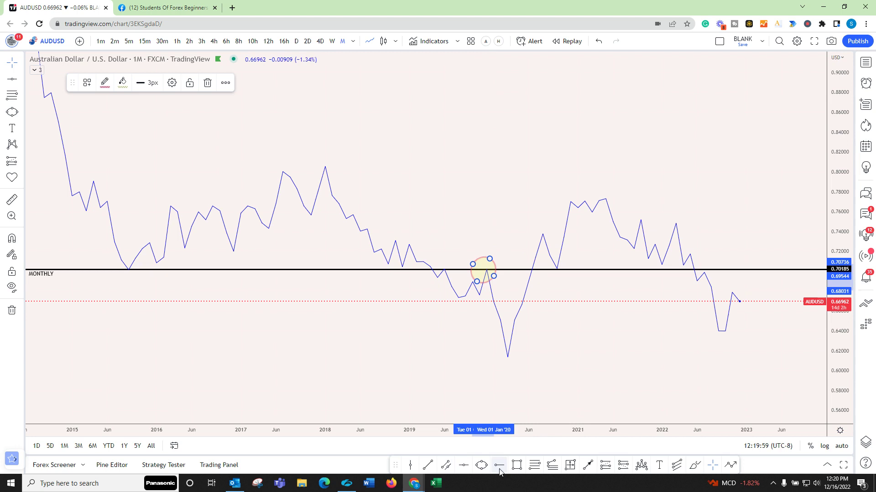
- Draw a second small ellipse around the October 2020 swing low that touches the Monthly line from above
{"action": "left_click_drag", "start_coordinate": [548, 254], "coordinate": [552, 256]}
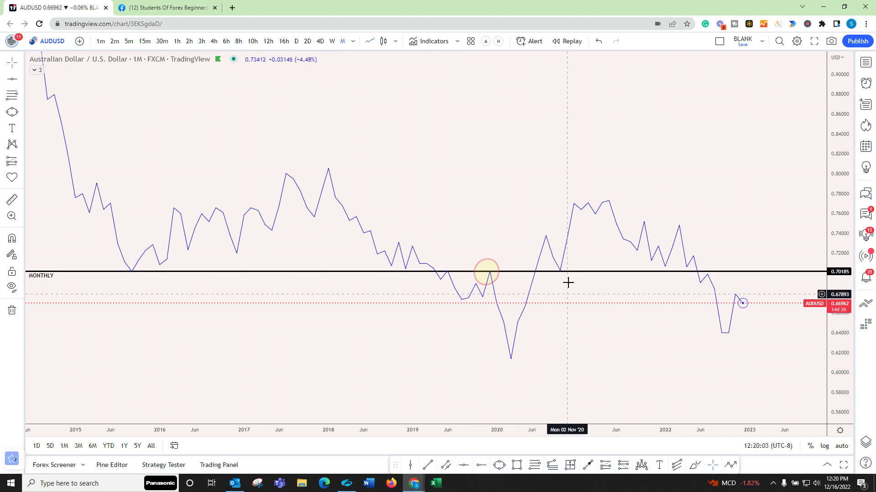
{"action": "left_click_drag", "start_coordinate": [563, 274], "coordinate": [563, 275]}
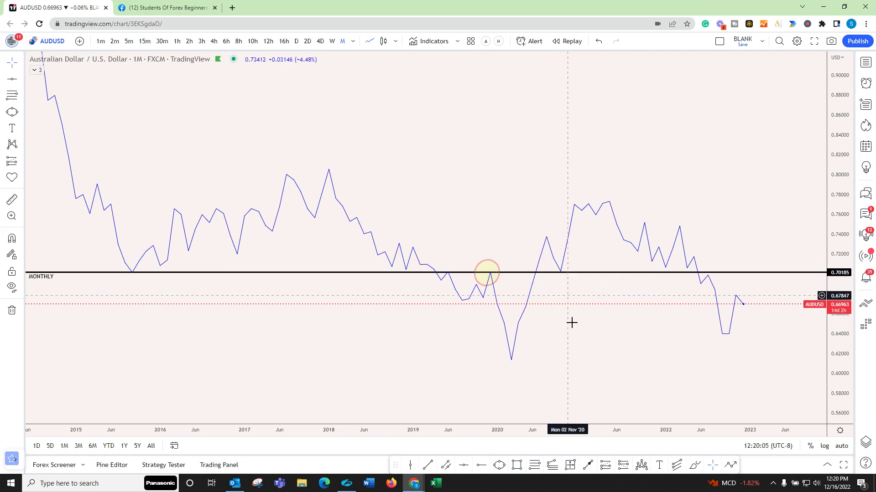
{"action": "left_click", "coordinate": [499, 466]}
{"action": "left_click", "coordinate": [546, 262]}
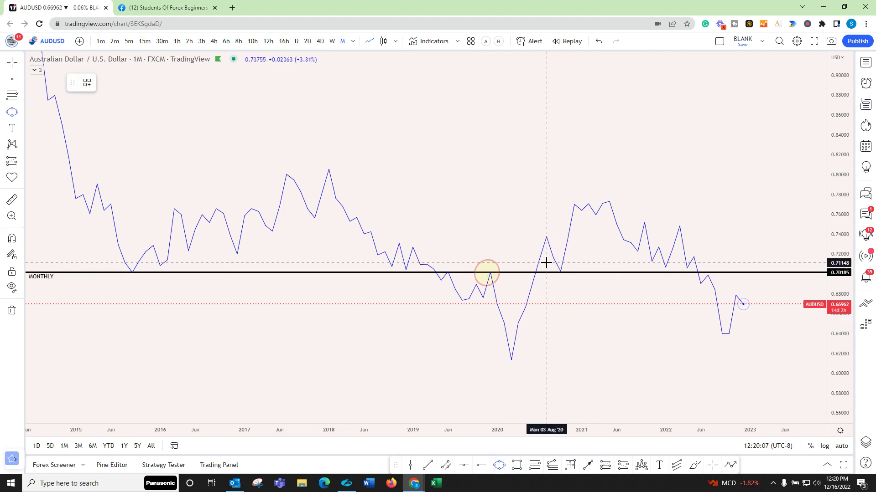
{"action": "left_click", "coordinate": [574, 277]}
{"action": "left_click", "coordinate": [563, 284]}
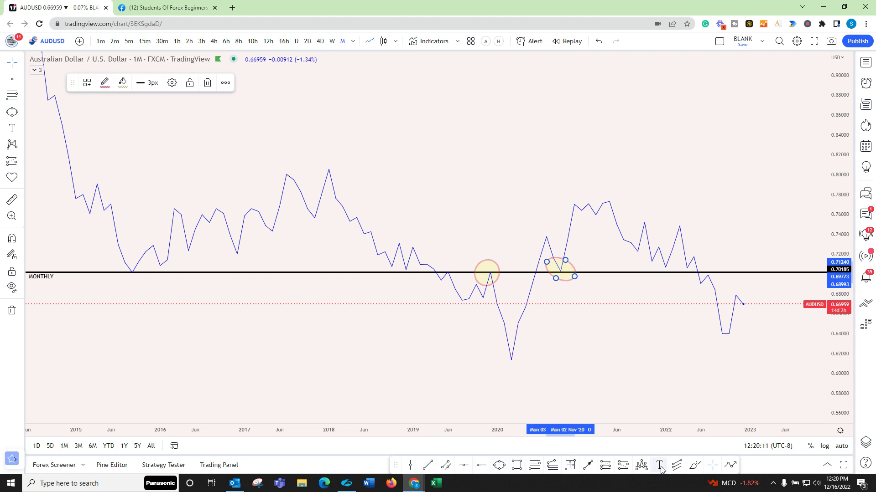
- Draw an arrow up from about 0.61 to the 2019 ellipse and another down from about 0.767 to the 2020 ellipse
{"action": "left_click", "coordinate": [589, 466]}
{"action": "left_click", "coordinate": [483, 364]}
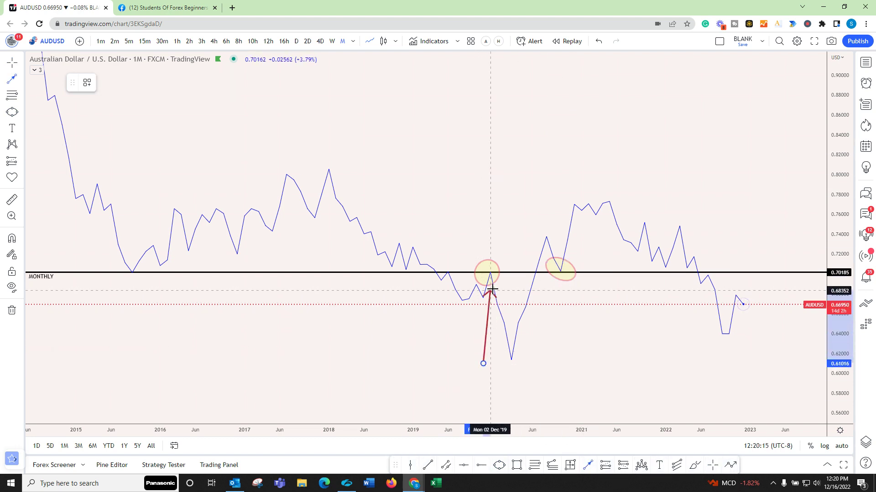
{"action": "left_click", "coordinate": [490, 282]}
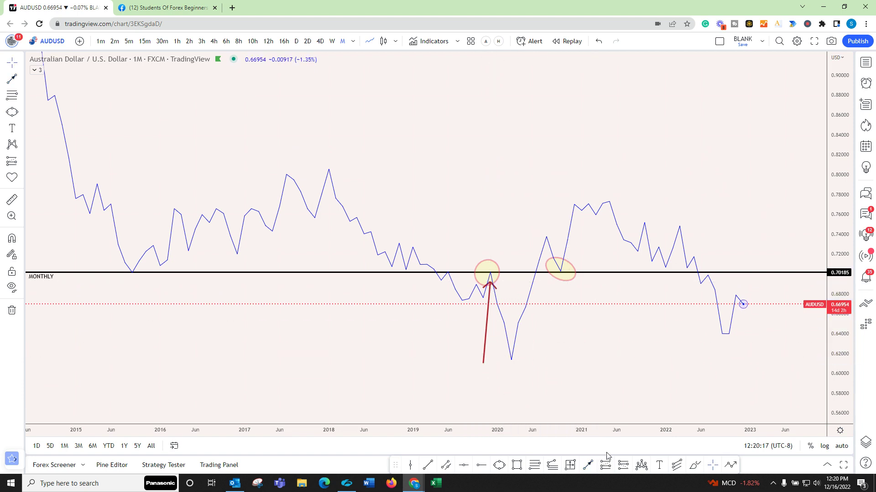
{"action": "left_click_drag", "start_coordinate": [555, 180], "coordinate": [555, 192]}
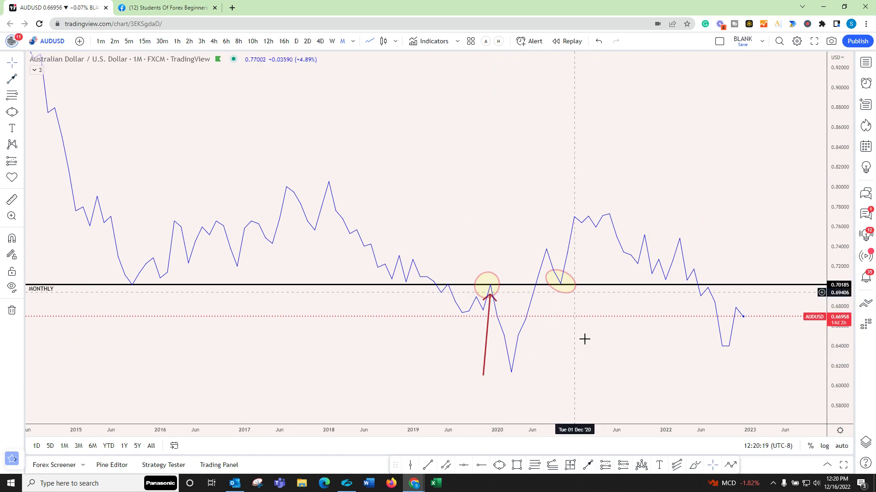
{"action": "left_click", "coordinate": [589, 466]}
{"action": "left_click", "coordinate": [560, 219]}
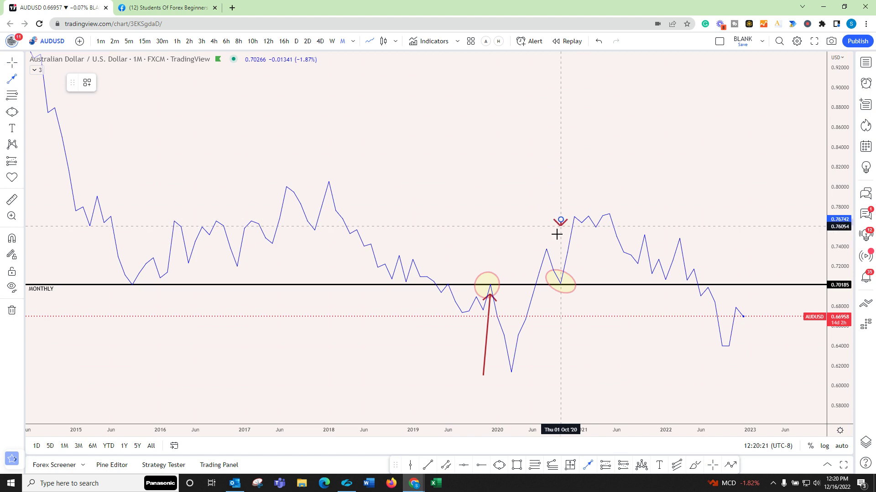
{"action": "left_click", "coordinate": [557, 276]}
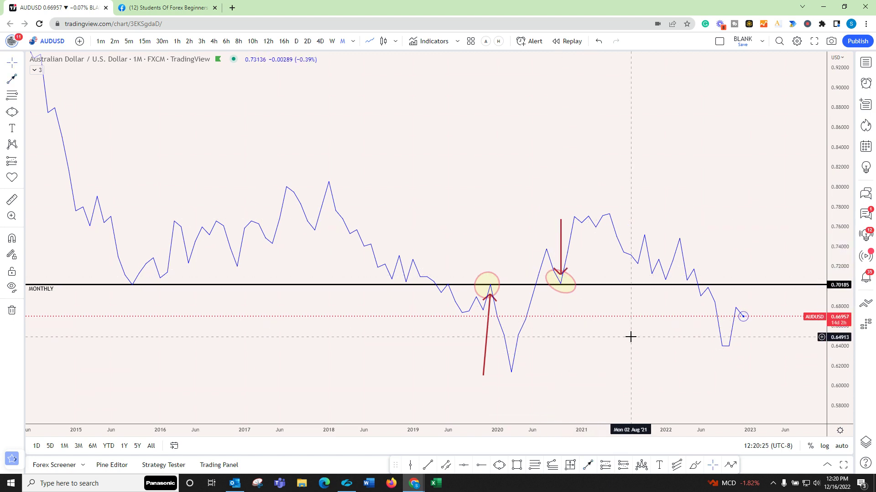
- Compress the price scale and place the "(Lesson 8) Support and Resistance - Common Mistakes" text note with its five points above the recent prices
{"action": "scroll", "coordinate": [640, 329], "scroll_direction": "down", "scroll_amount": 1}
{"action": "left_click_drag", "start_coordinate": [639, 328], "coordinate": [601, 323]}
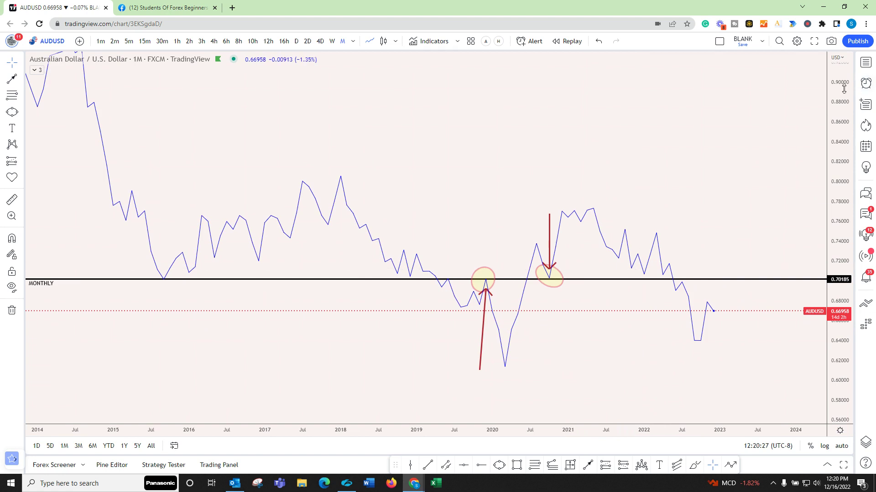
{"action": "left_click_drag", "start_coordinate": [843, 88], "coordinate": [844, 211]}
{"action": "left_click_drag", "start_coordinate": [731, 170], "coordinate": [634, 250]}
{"action": "scroll", "coordinate": [633, 236], "scroll_direction": "down", "scroll_amount": 3}
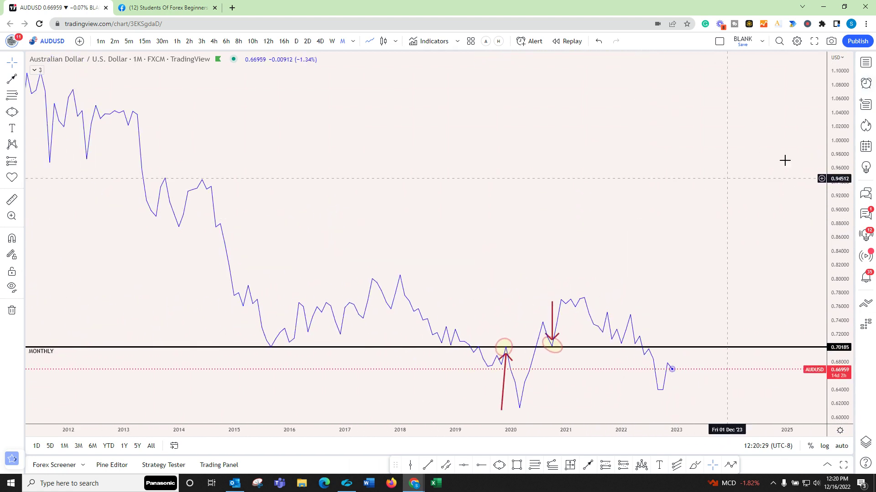
{"action": "left_click_drag", "start_coordinate": [842, 99], "coordinate": [842, 231]}
{"action": "left_click_drag", "start_coordinate": [645, 117], "coordinate": [553, 206]}
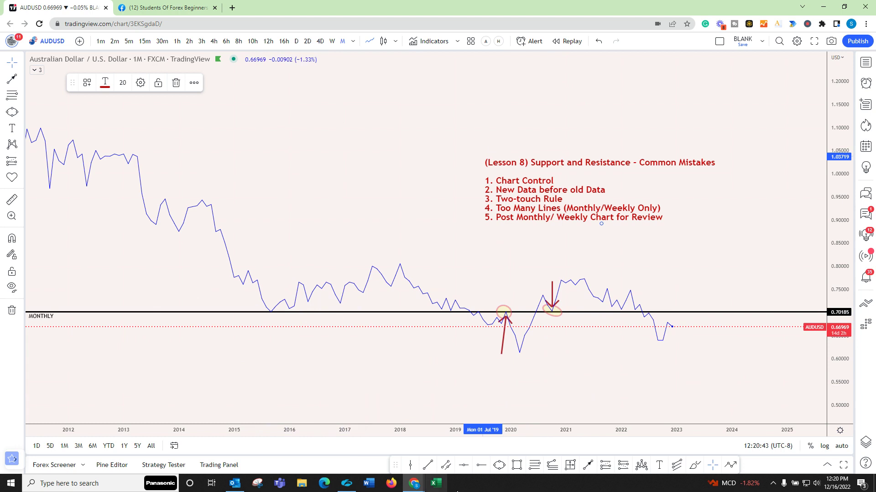
- Draw a rectangle from July 2014 to July 2019 between about 0.816 and 0.601, and extend its left edge to May 2004
{"action": "left_click", "coordinate": [499, 465]}
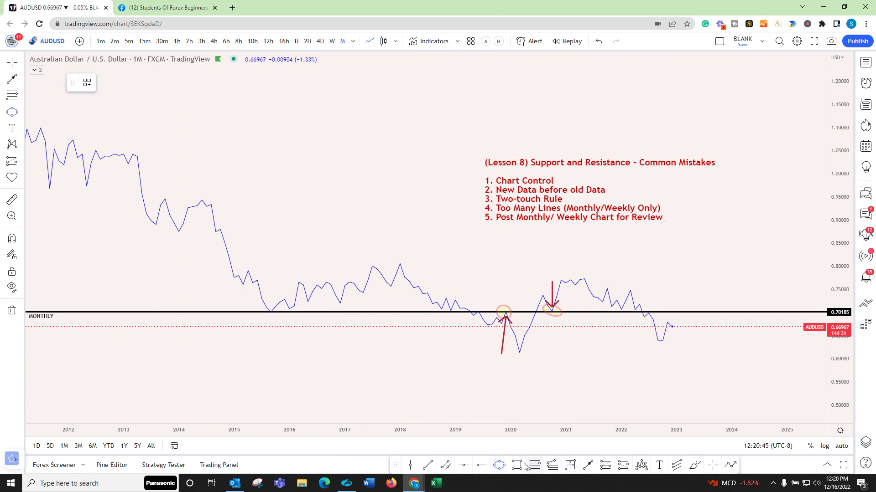
{"action": "left_click", "coordinate": [206, 259]}
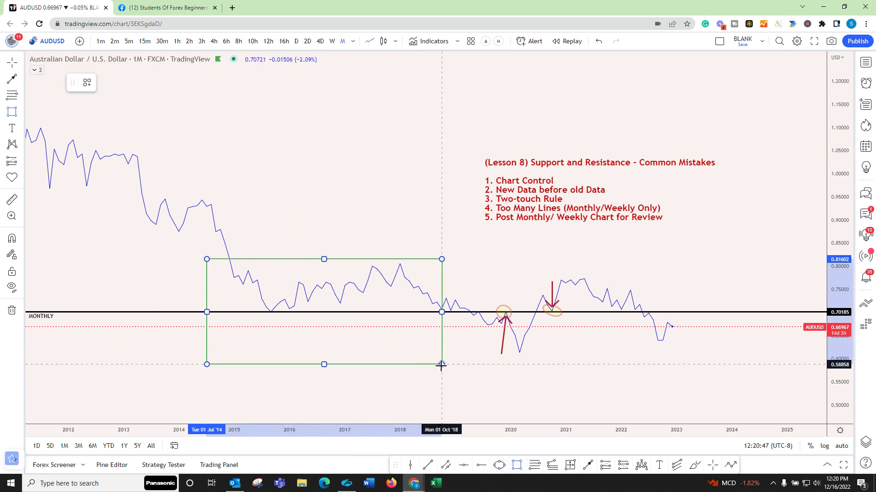
{"action": "left_click", "coordinate": [483, 359]}
{"action": "scroll", "coordinate": [320, 349], "scroll_direction": "down", "scroll_amount": 3}
{"action": "scroll", "coordinate": [338, 372], "scroll_direction": "down", "scroll_amount": 1}
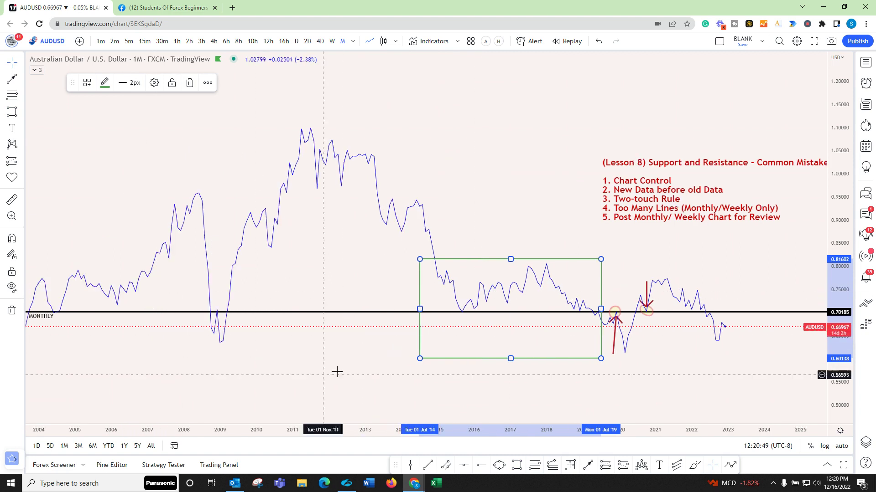
{"action": "left_click_drag", "start_coordinate": [419, 309], "coordinate": [49, 309]}
{"action": "left_click_drag", "start_coordinate": [686, 371], "coordinate": [516, 356]}
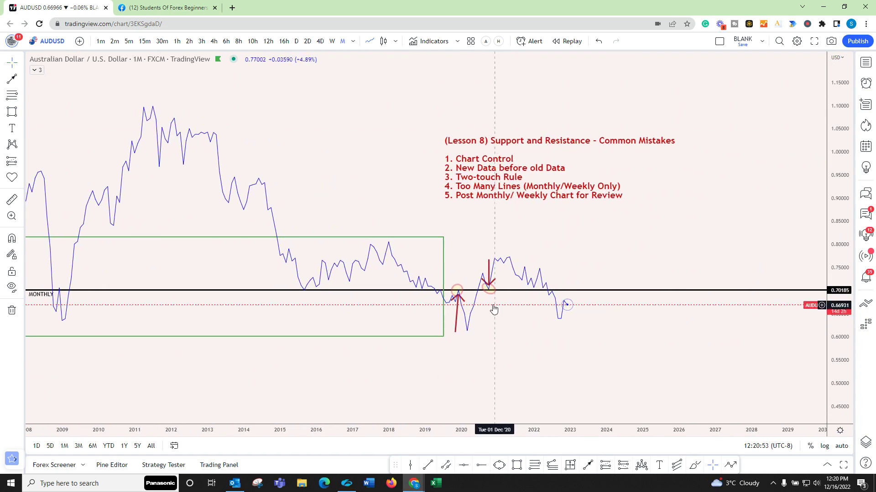
- Compare the price data inside the rectangle with the data after mid-2019, then delete the rectangle over the older data
{"action": "scroll", "coordinate": [438, 303], "scroll_direction": "up", "scroll_amount": 2}
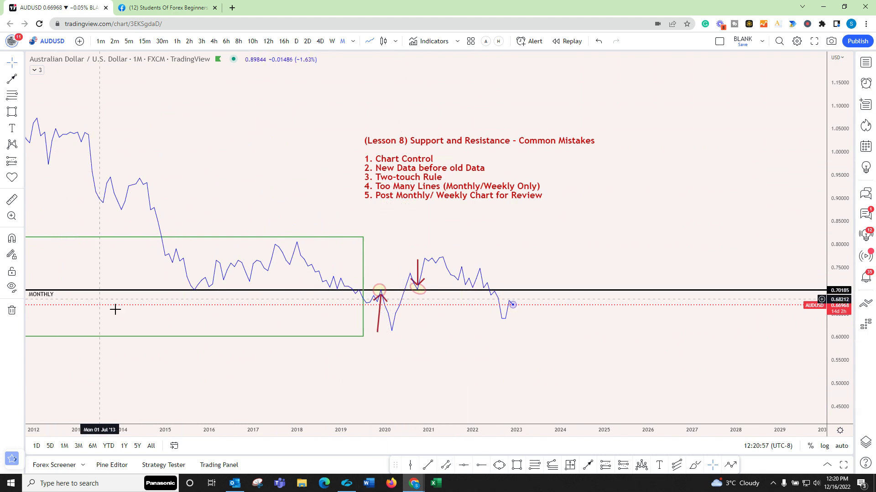
{"action": "left_click_drag", "start_coordinate": [109, 261], "coordinate": [129, 228]}
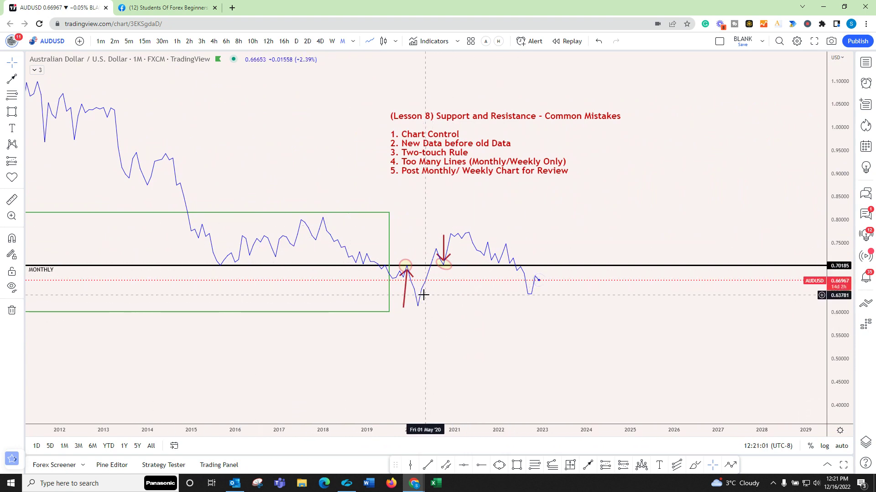
{"action": "scroll", "coordinate": [422, 296], "scroll_direction": "up", "scroll_amount": 6}
{"action": "left_click_drag", "start_coordinate": [378, 332], "coordinate": [570, 339]}
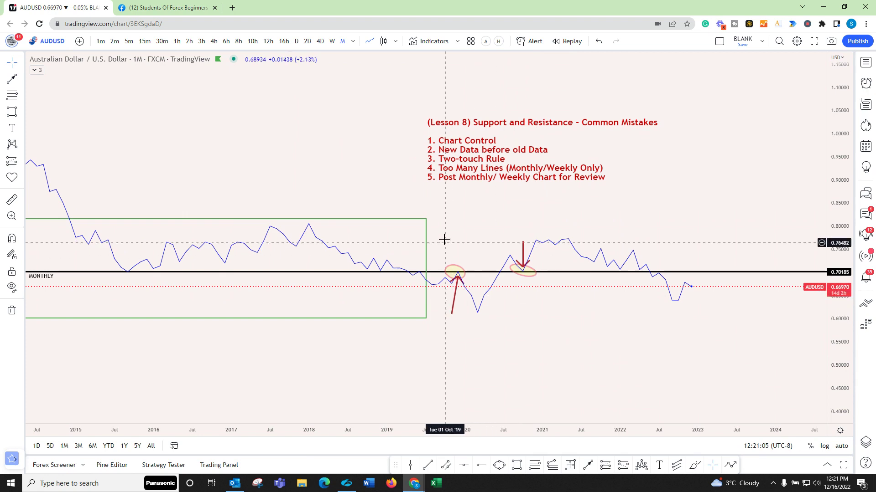
{"action": "left_click", "coordinate": [427, 231]}
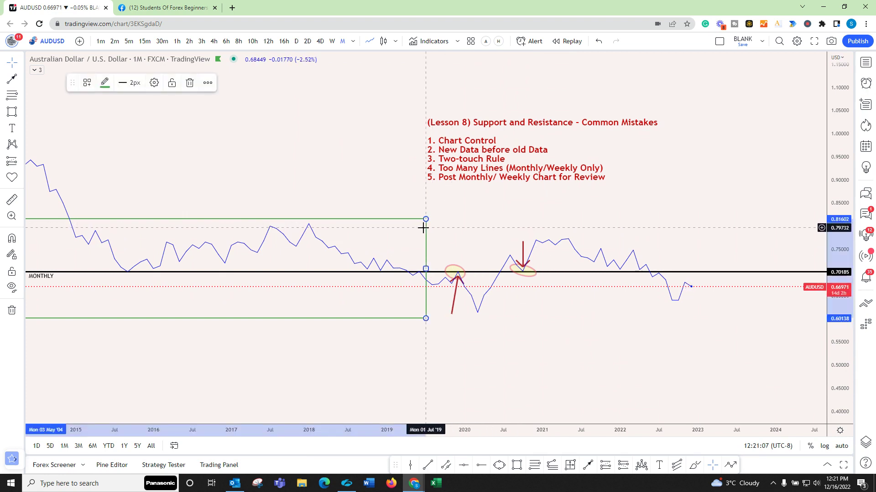
{"action": "key", "text": "Delete"}
- Draw a rectangle around the newer data from about late 2016 to mid-2023, between about 0.855 and 0.553
{"action": "scroll", "coordinate": [518, 313], "scroll_direction": "down", "scroll_amount": 2}
{"action": "left_click_drag", "start_coordinate": [567, 321], "coordinate": [492, 310]}
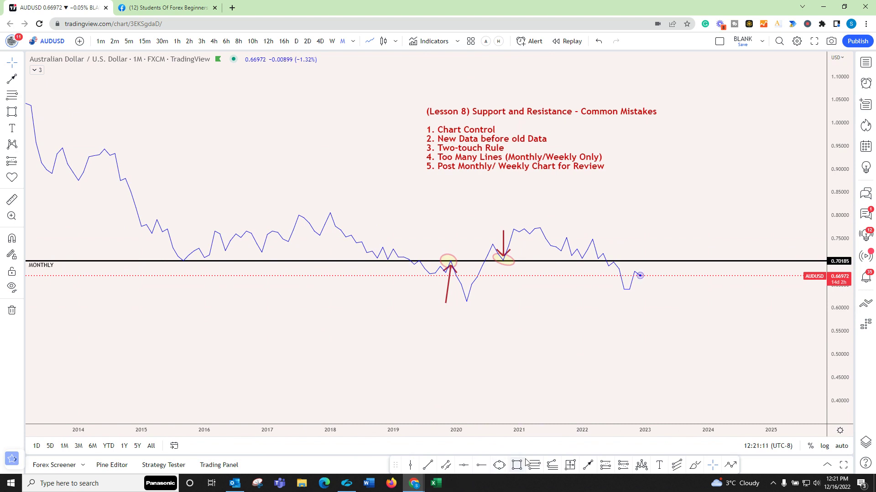
{"action": "mouse_move", "coordinate": [313, 199]}
{"action": "left_mouse_down"}
{"action": "mouse_move", "coordinate": [463, 258]}
{"action": "mouse_move", "coordinate": [271, 96]}
{"action": "left_mouse_up"}
{"action": "left_click_drag", "start_coordinate": [266, 127], "coordinate": [405, 193]}
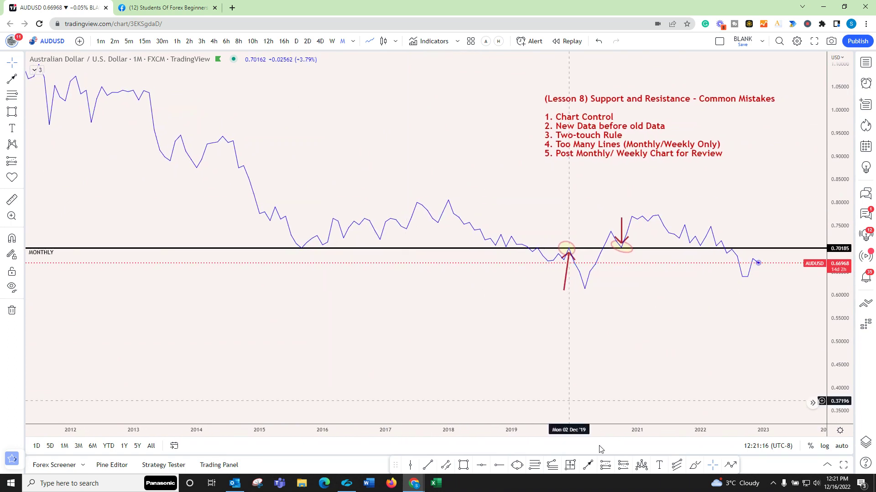
{"action": "left_click", "coordinate": [463, 465]}
{"action": "mouse_move", "coordinate": [369, 178]}
{"action": "left_mouse_down"}
{"action": "mouse_move", "coordinate": [629, 297]}
{"action": "mouse_move", "coordinate": [789, 329]}
{"action": "mouse_move", "coordinate": [616, 367]}
{"action": "mouse_move", "coordinate": [612, 359]}
{"action": "left_mouse_up"}
{"action": "left_click", "coordinate": [774, 329]}
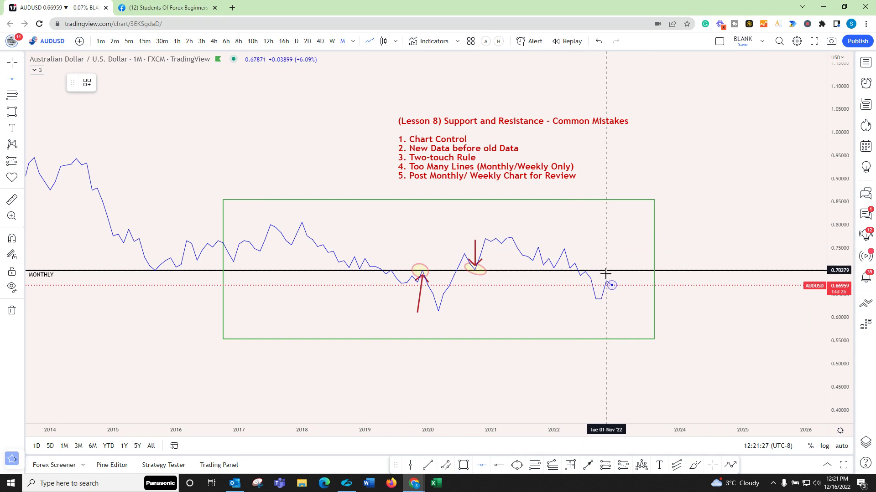
- Place a horizontal line at about 0.758 and move the two ellipses onto its mid-2018 and early-2021 touches
{"action": "left_click", "coordinate": [566, 245]}
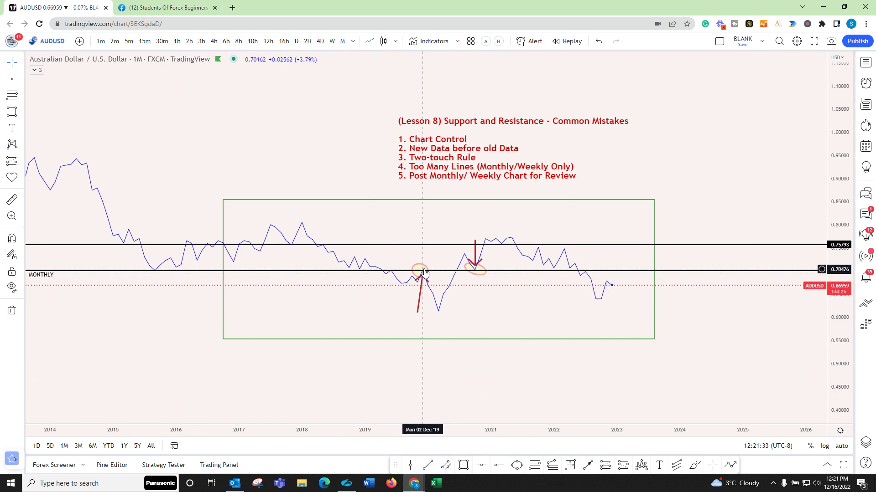
{"action": "mouse_move", "coordinate": [417, 268]}
{"action": "left_mouse_down"}
{"action": "mouse_move", "coordinate": [302, 234]}
{"action": "mouse_move", "coordinate": [322, 241]}
{"action": "left_mouse_up"}
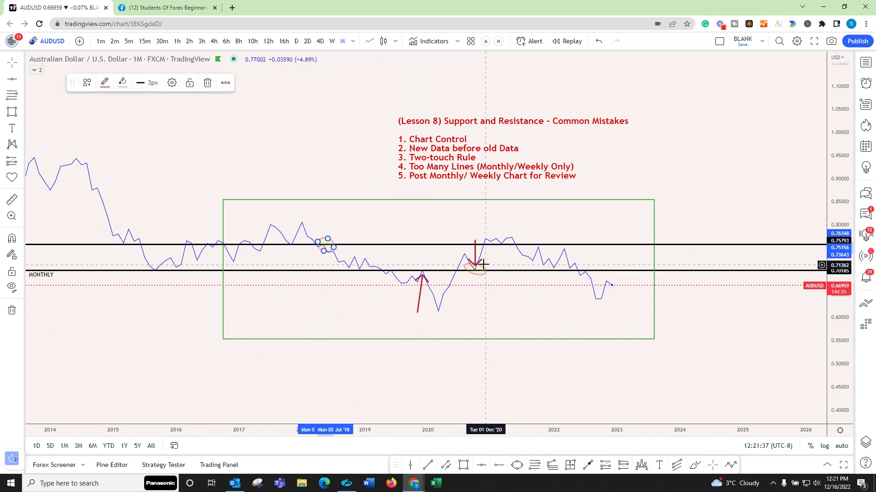
{"action": "mouse_move", "coordinate": [484, 270]}
{"action": "left_mouse_down"}
{"action": "mouse_move", "coordinate": [482, 258]}
{"action": "mouse_move", "coordinate": [510, 243]}
{"action": "mouse_move", "coordinate": [502, 221]}
{"action": "left_mouse_up"}
- Move the two arrows so they point at the relocated ellipses, one down at 2021 and one up at 2018
{"action": "left_click", "coordinate": [577, 224]}
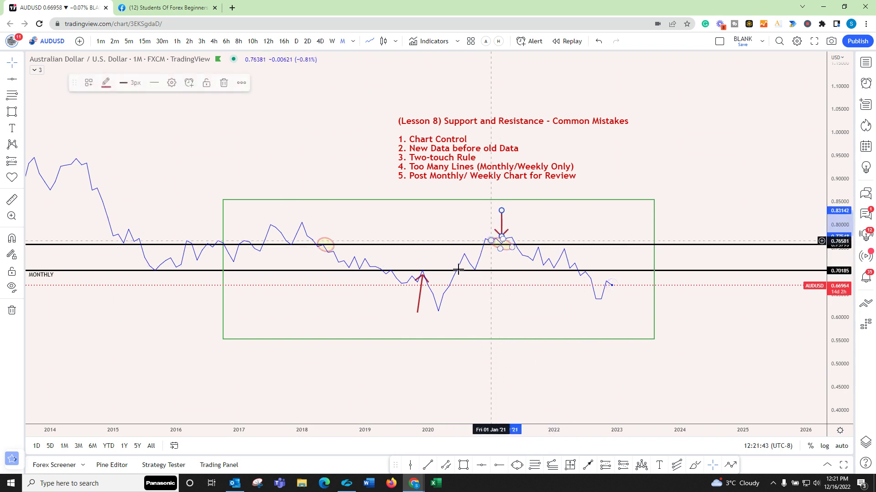
{"action": "left_click_drag", "start_coordinate": [419, 288], "coordinate": [309, 273]}
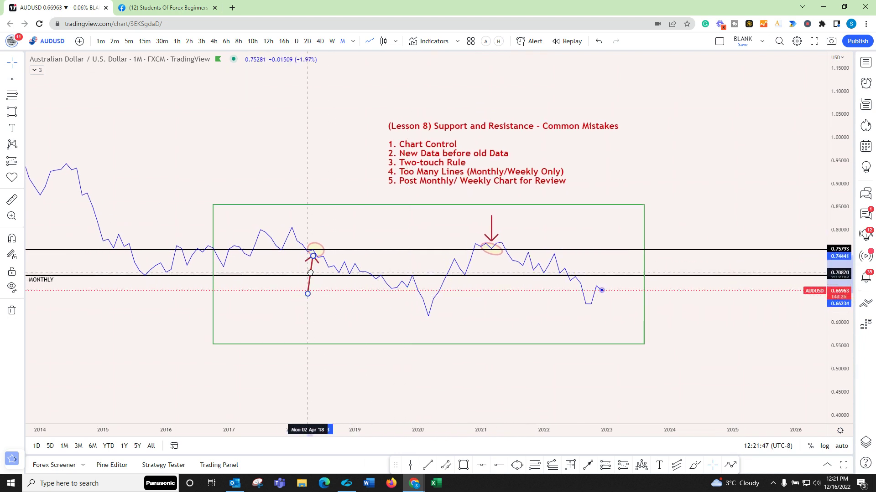
{"action": "left_click", "coordinate": [720, 201]}
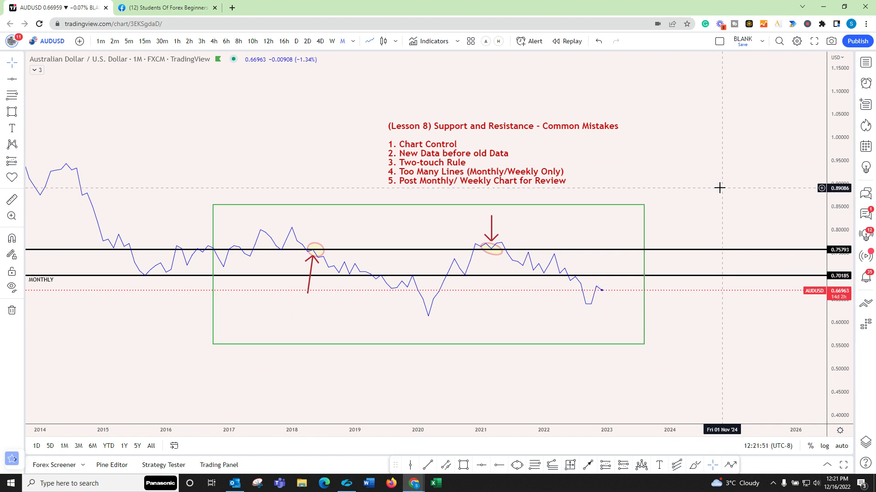
- Apply the Monthly template to the horizontal line at about 0.758 and lock it
{"action": "scroll", "coordinate": [719, 188], "scroll_direction": "down", "scroll_amount": 1}
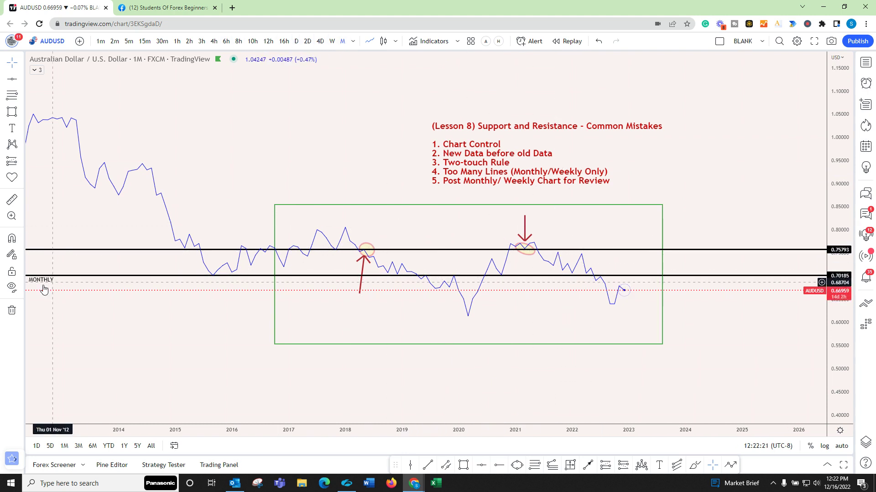
{"action": "left_click", "coordinate": [53, 251]}
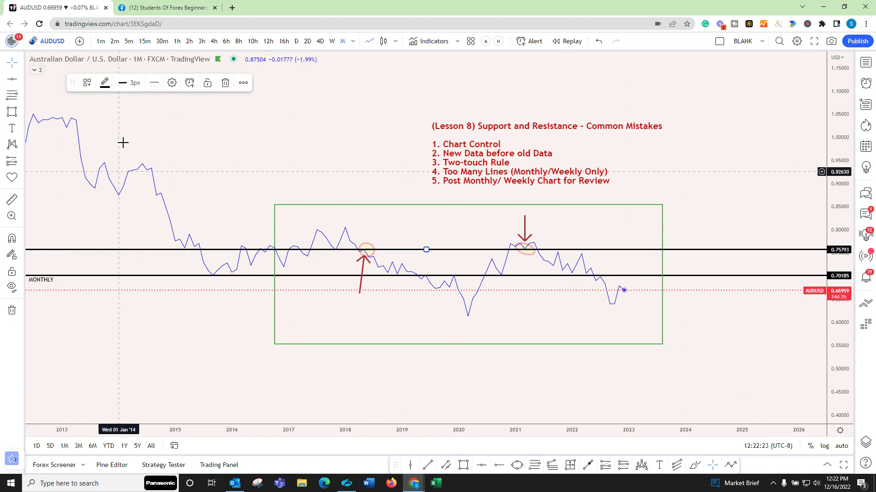
{"action": "left_click", "coordinate": [85, 86]}
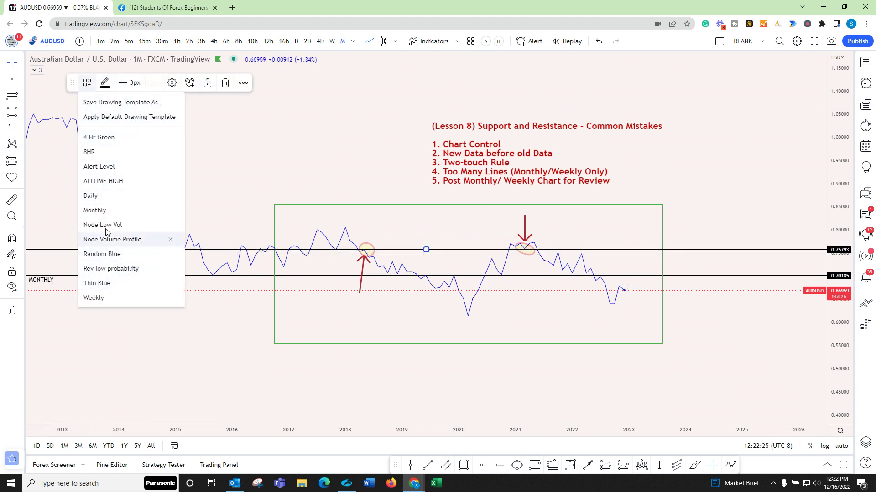
{"action": "left_click", "coordinate": [102, 210]}
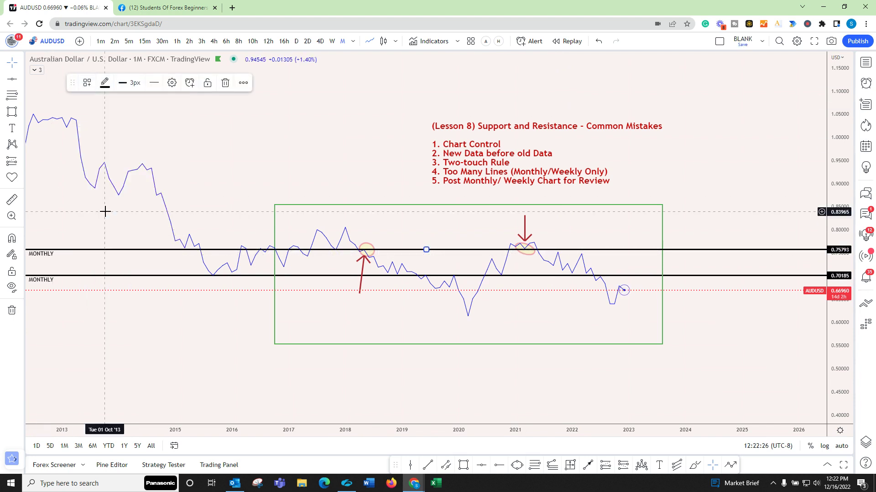
{"action": "left_click", "coordinate": [209, 86]}
{"action": "left_click", "coordinate": [319, 132]}
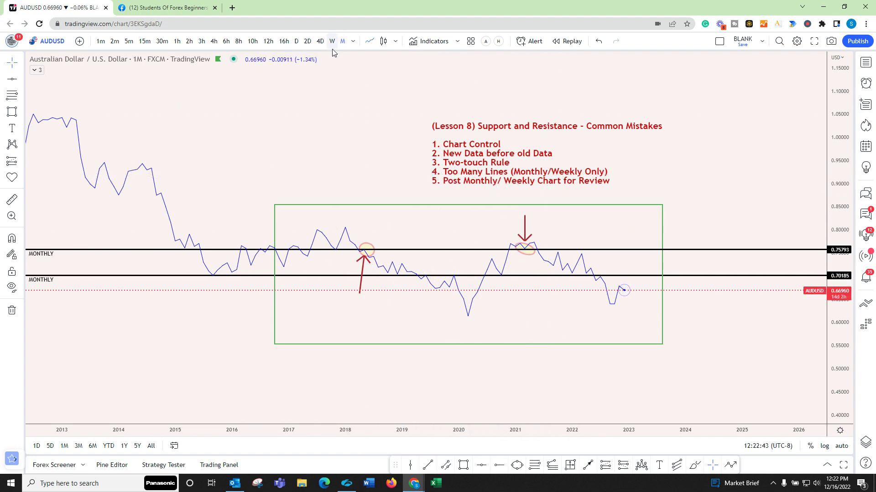
- Move the green rectangle over the older data from about 2008 to 2015 and the lesson text below the price line
{"action": "scroll", "coordinate": [336, 235], "scroll_direction": "down", "scroll_amount": 5}
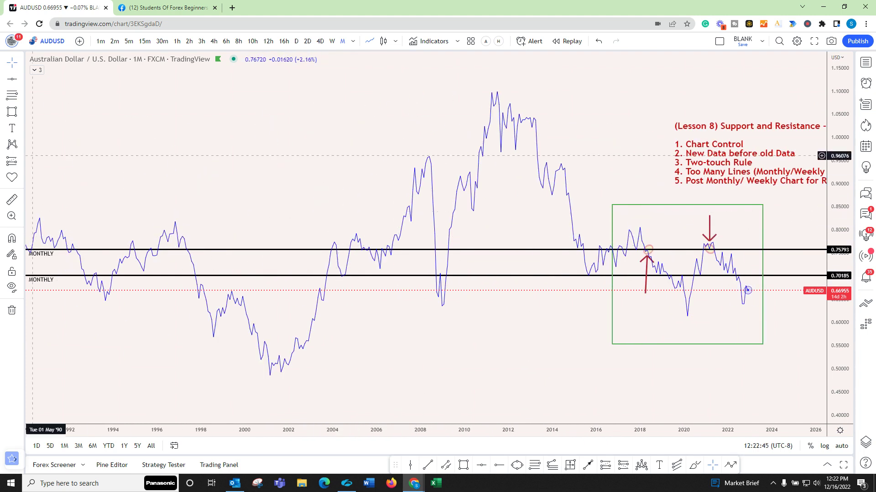
{"action": "scroll", "coordinate": [506, 299], "scroll_direction": "up", "scroll_amount": 5}
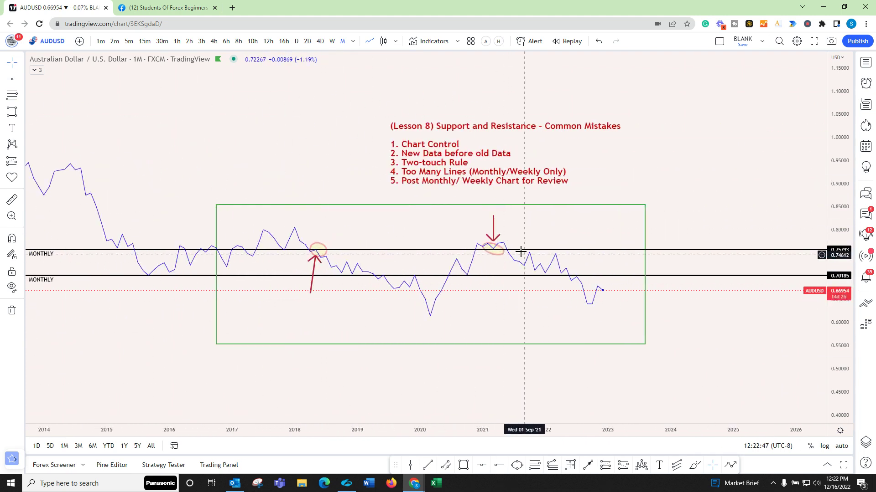
{"action": "scroll", "coordinate": [502, 292], "scroll_direction": "down", "scroll_amount": 1}
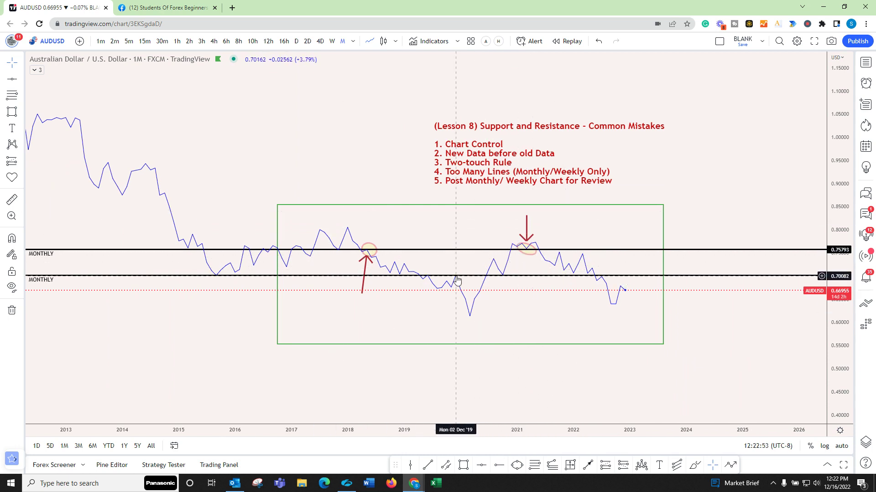
{"action": "scroll", "coordinate": [456, 153], "scroll_direction": "down", "scroll_amount": 3}
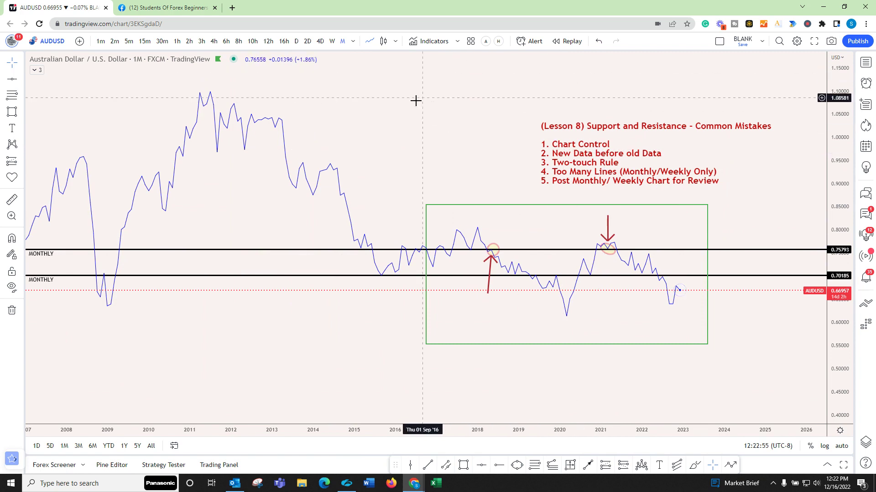
{"action": "left_click_drag", "start_coordinate": [530, 207], "coordinate": [536, 67]}
{"action": "left_click_drag", "start_coordinate": [599, 173], "coordinate": [369, 425]}
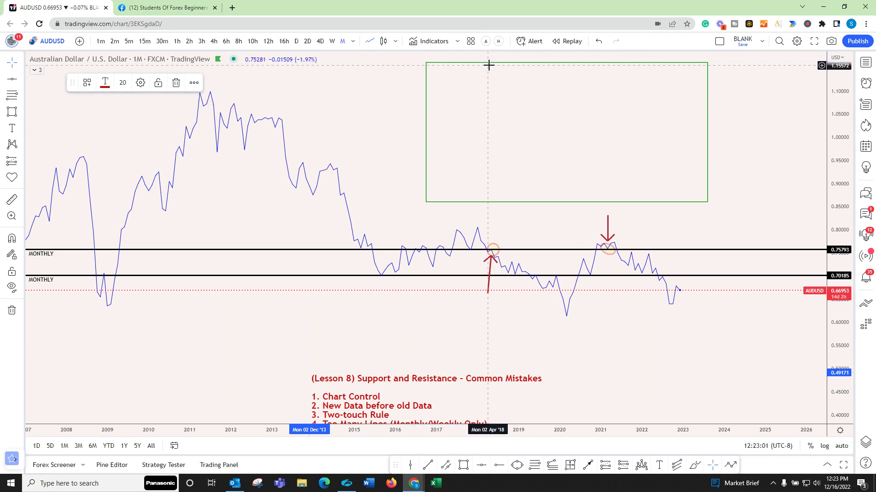
{"action": "left_click_drag", "start_coordinate": [491, 67], "coordinate": [141, 78]}
{"action": "scroll", "coordinate": [282, 155], "scroll_direction": "down", "scroll_amount": 2}
{"action": "mouse_move", "coordinate": [563, 147]}
{"action": "left_mouse_down"}
{"action": "mouse_move", "coordinate": [569, 158]}
{"action": "mouse_move", "coordinate": [558, 151]}
{"action": "left_mouse_up"}
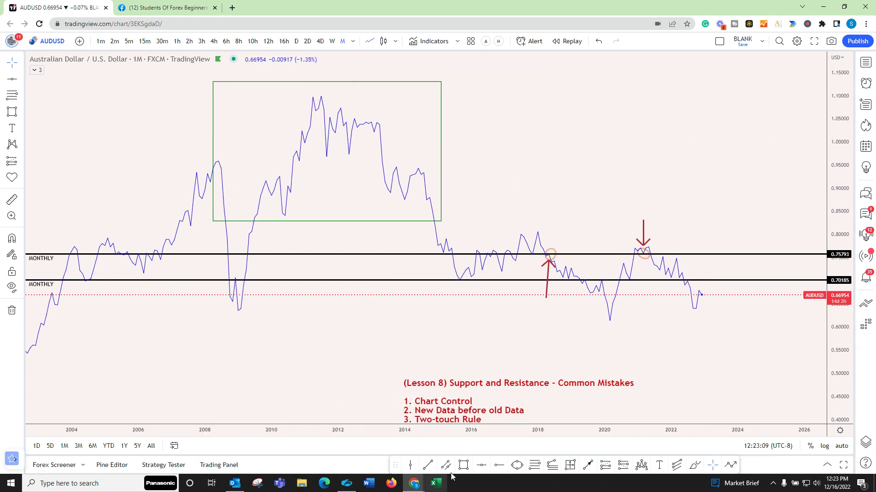
- Place a horizontal line at about 1.021 and move the two ellipses onto its late-2010 and early-2013 touches
{"action": "left_click", "coordinate": [465, 465]}
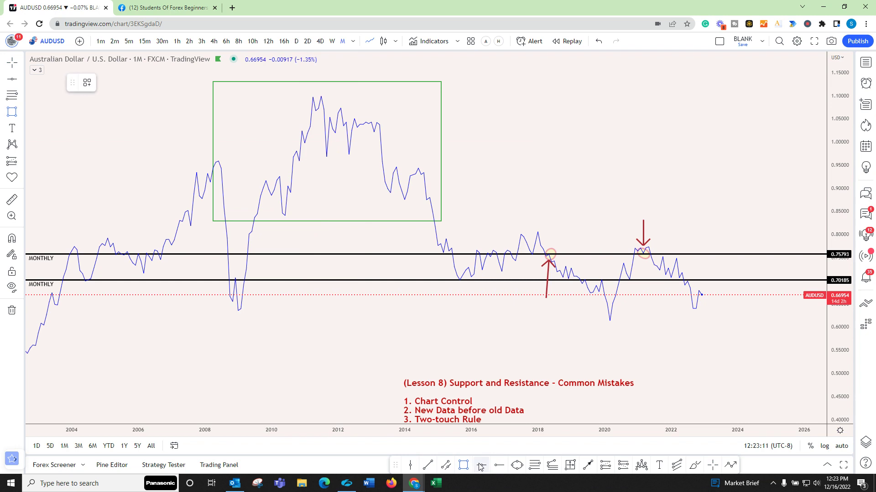
{"action": "left_click", "coordinate": [411, 132]}
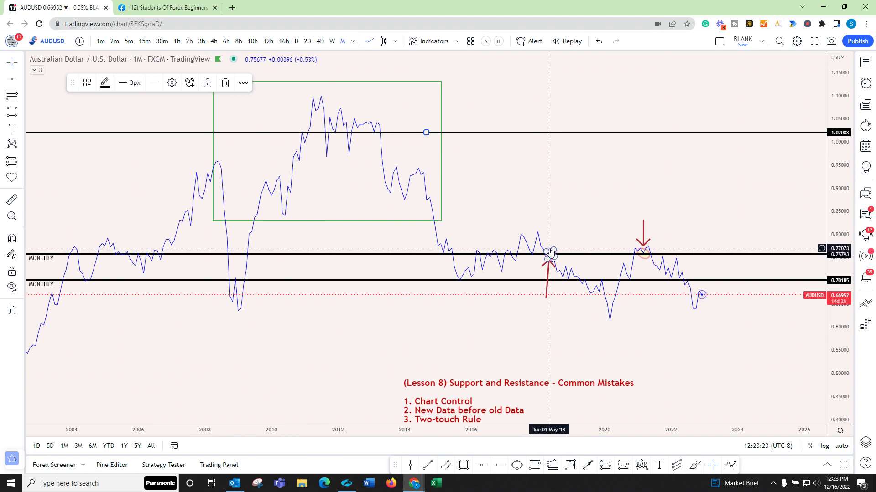
{"action": "left_click_drag", "start_coordinate": [550, 251], "coordinate": [301, 130]}
{"action": "left_click", "coordinate": [301, 131]}
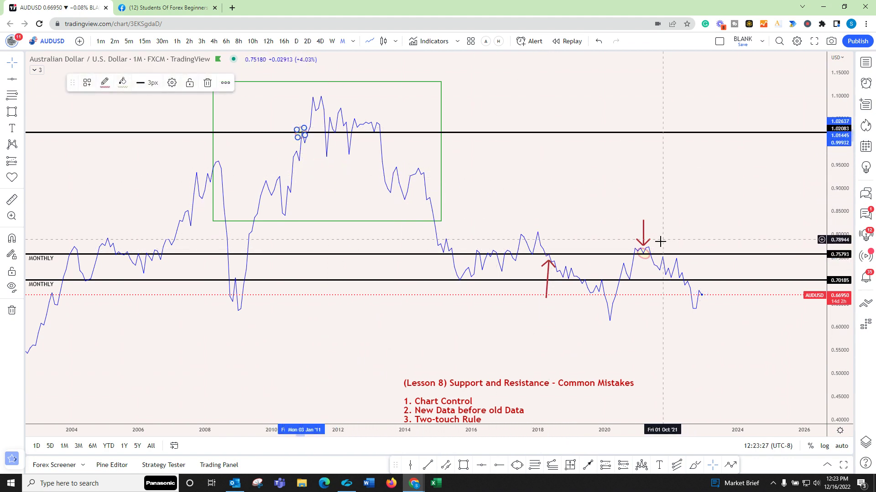
{"action": "mouse_move", "coordinate": [642, 252]}
{"action": "left_mouse_down"}
{"action": "mouse_move", "coordinate": [527, 196]}
{"action": "mouse_move", "coordinate": [620, 247]}
{"action": "left_mouse_up"}
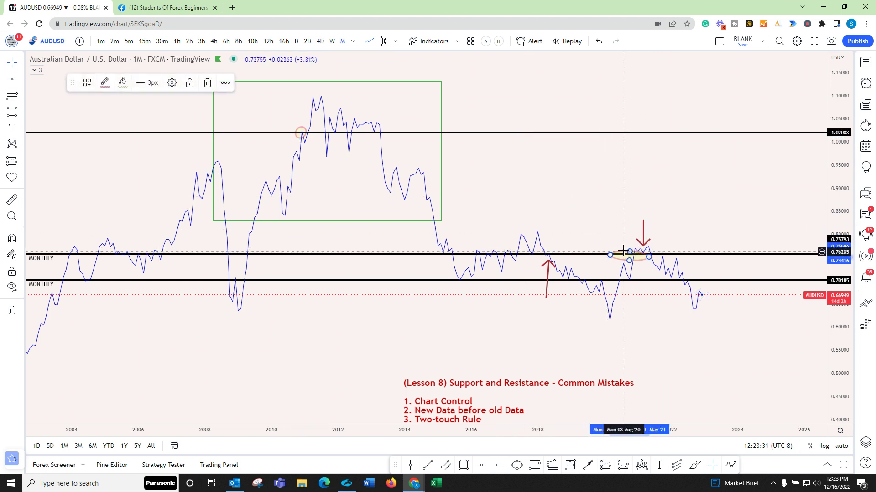
{"action": "left_click", "coordinate": [623, 251]}
{"action": "mouse_move", "coordinate": [614, 245]}
{"action": "left_mouse_down"}
{"action": "mouse_move", "coordinate": [573, 219]}
{"action": "mouse_move", "coordinate": [576, 201]}
{"action": "mouse_move", "coordinate": [364, 81]}
{"action": "mouse_move", "coordinate": [350, 77]}
{"action": "mouse_move", "coordinate": [386, 97]}
{"action": "mouse_move", "coordinate": [366, 85]}
{"action": "mouse_move", "coordinate": [366, 95]}
{"action": "mouse_move", "coordinate": [328, 90]}
{"action": "mouse_move", "coordinate": [337, 97]}
{"action": "left_mouse_up"}
{"action": "left_click", "coordinate": [347, 86]}
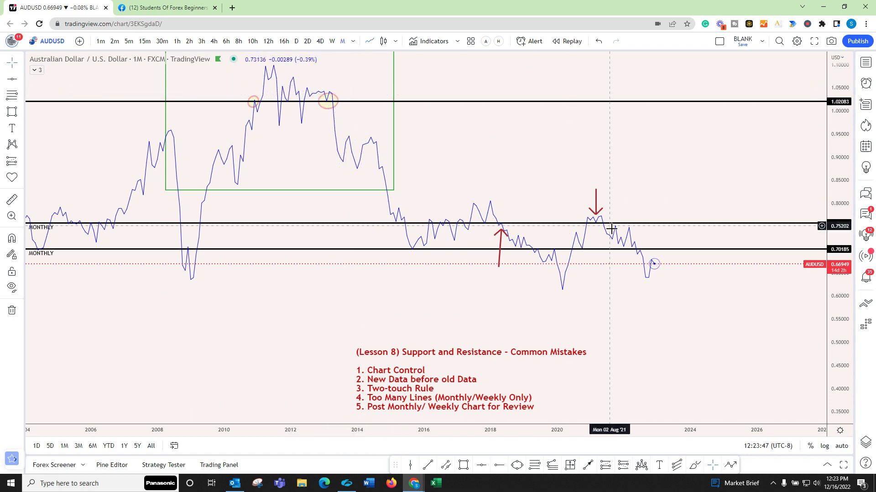
- Copy the two arrows to the 1.021 line's ellipses, one pointing down at early 2013 and one up at late 2010
{"action": "left_click", "coordinate": [595, 201]}
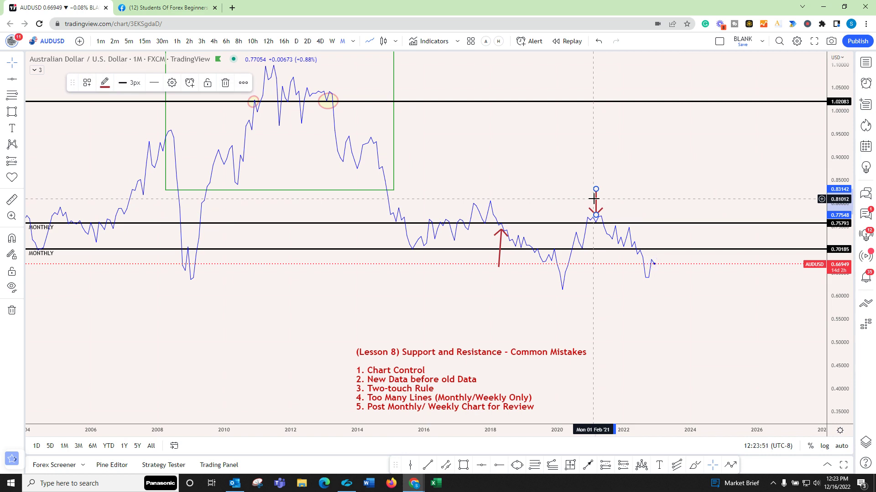
{"action": "left_click_drag", "start_coordinate": [594, 199], "coordinate": [319, 86]}
{"action": "left_click", "coordinate": [324, 72]}
{"action": "left_click_drag", "start_coordinate": [447, 139], "coordinate": [533, 173]}
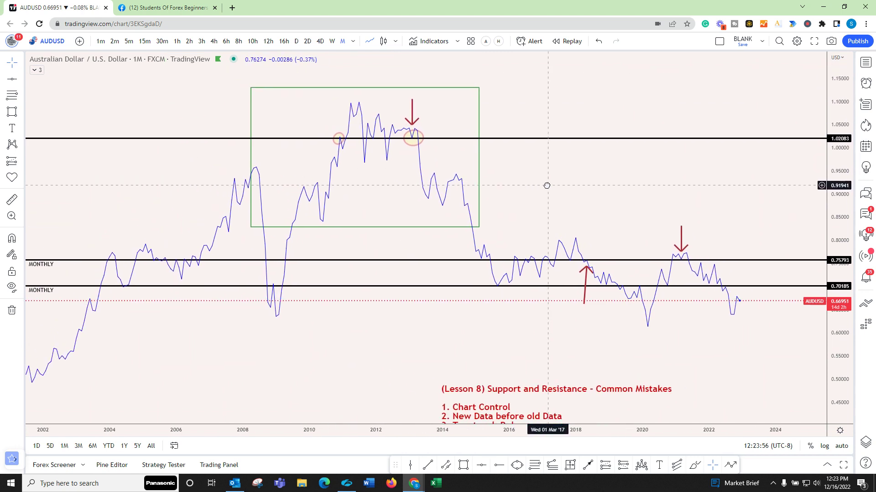
{"action": "left_click", "coordinate": [588, 274]}
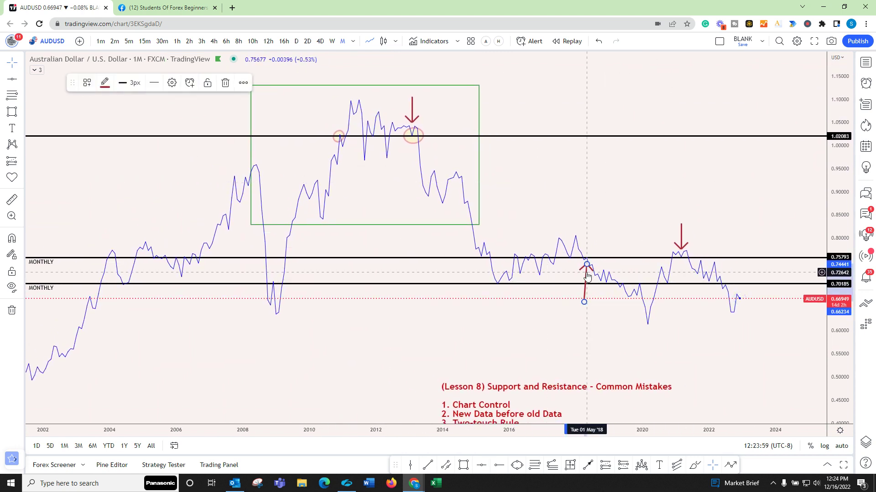
{"action": "mouse_move", "coordinate": [588, 276]}
{"action": "left_mouse_down"}
{"action": "mouse_move", "coordinate": [583, 252]}
{"action": "mouse_move", "coordinate": [342, 187]}
{"action": "mouse_move", "coordinate": [338, 149]}
{"action": "left_mouse_up"}
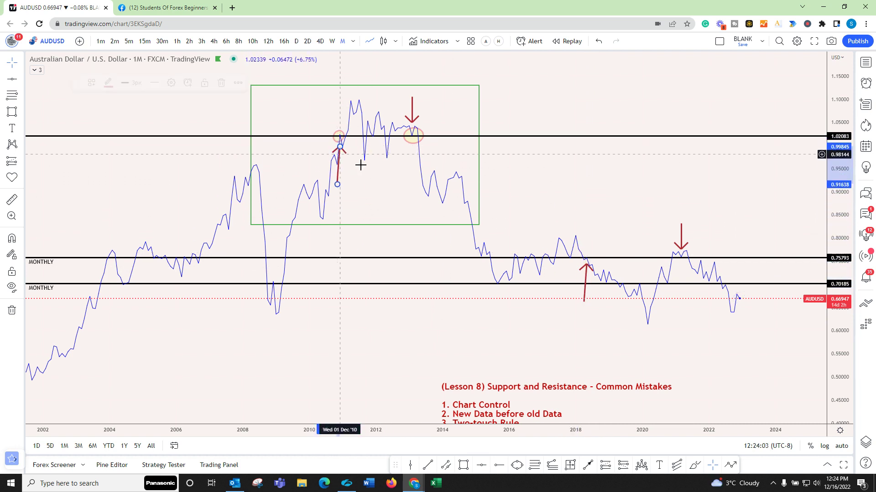
{"action": "left_click", "coordinate": [382, 175]}
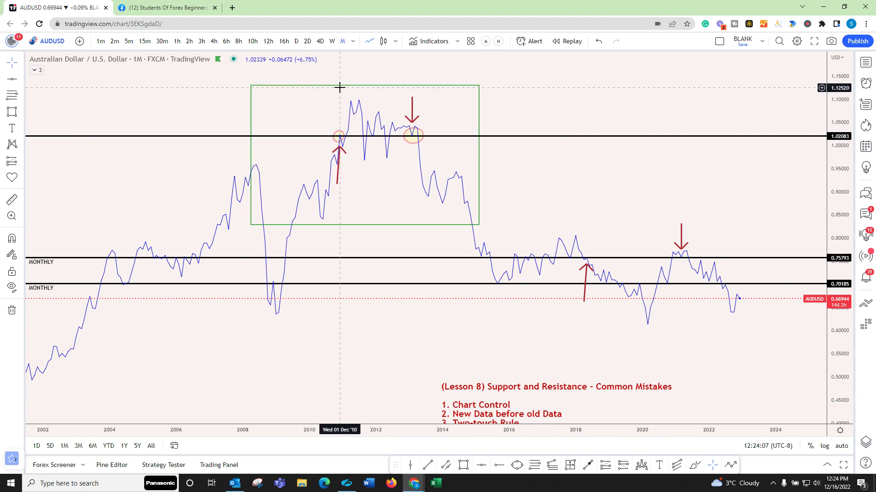
- Delete the green rectangle and move the lesson text back above the price data, starting at about 2016
{"action": "left_click_drag", "start_coordinate": [339, 88], "coordinate": [624, 64]}
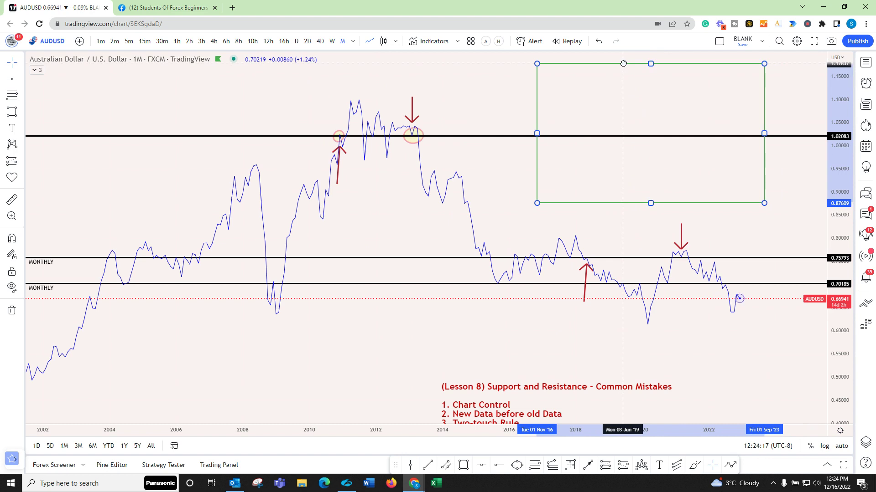
{"action": "left_click_drag", "start_coordinate": [622, 66], "coordinate": [180, 184]}
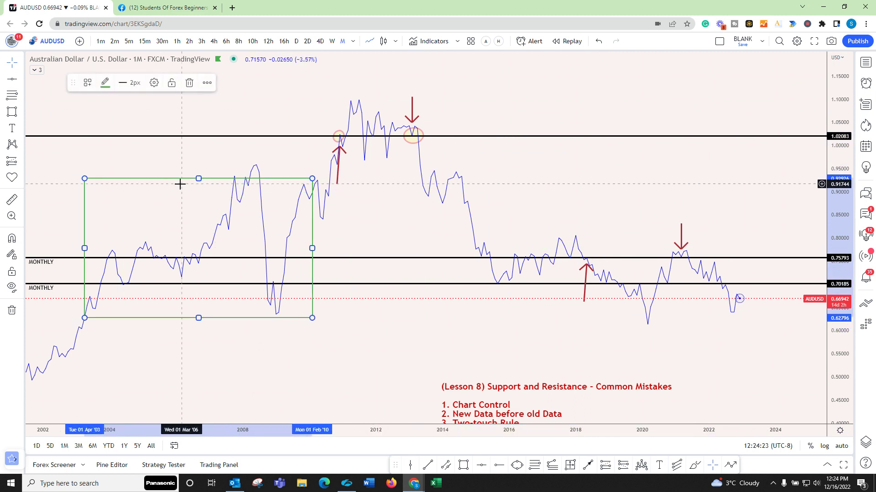
{"action": "key", "text": "Delete"}
{"action": "left_click_drag", "start_coordinate": [484, 388], "coordinate": [550, 69]}
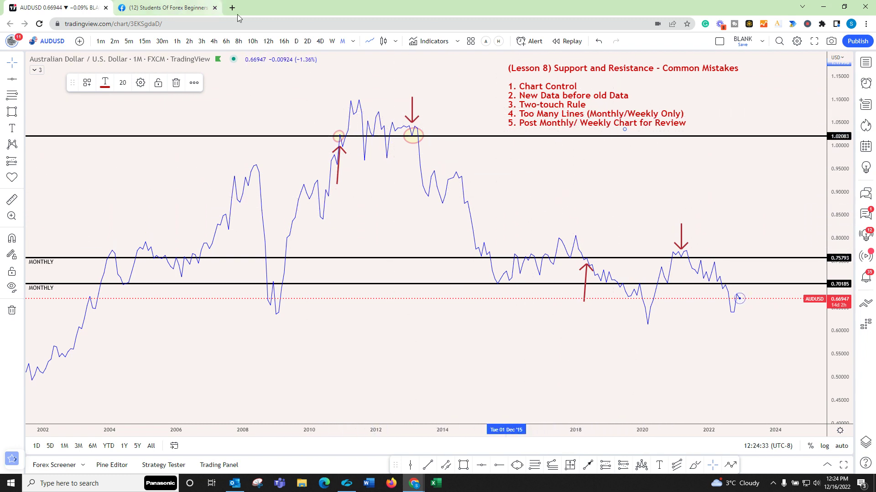
- Switch to the weekly timeframe and draw a rectangle from about April 2009 to August 2022, between about 1.004 and 0.782
{"action": "left_click", "coordinate": [332, 41]}
{"action": "scroll", "coordinate": [451, 186], "scroll_direction": "down", "scroll_amount": 5}
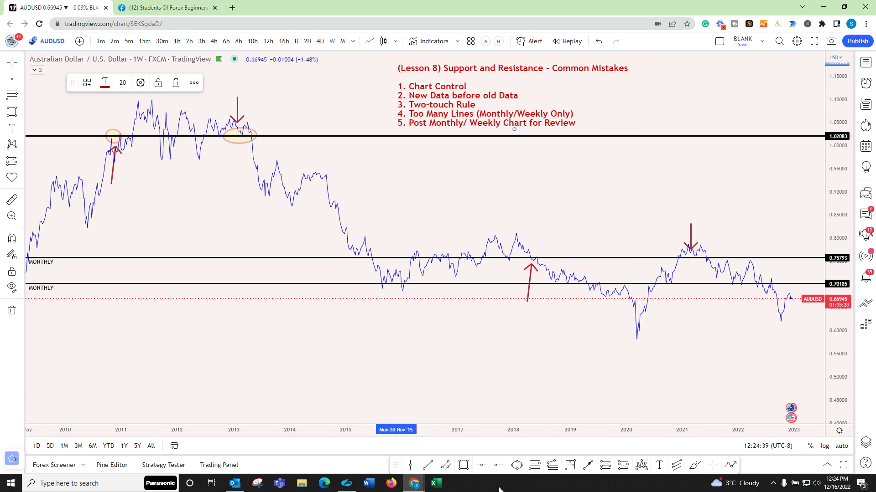
{"action": "left_click", "coordinate": [385, 145]}
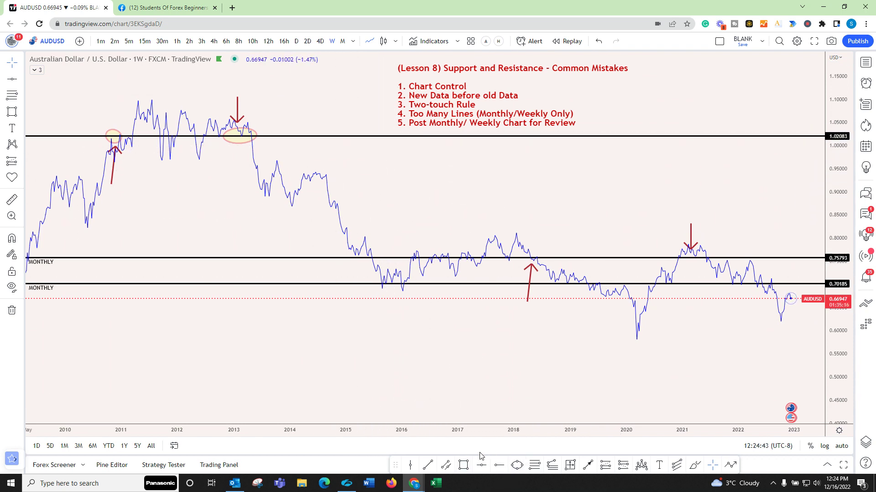
{"action": "left_click", "coordinate": [464, 465]}
{"action": "mouse_move", "coordinate": [402, 144]}
{"action": "left_mouse_down"}
{"action": "mouse_move", "coordinate": [730, 261]}
{"action": "mouse_move", "coordinate": [780, 261]}
{"action": "mouse_move", "coordinate": [238, 187]}
{"action": "mouse_move", "coordinate": [548, 259]}
{"action": "mouse_move", "coordinate": [774, 247]}
{"action": "left_mouse_up"}
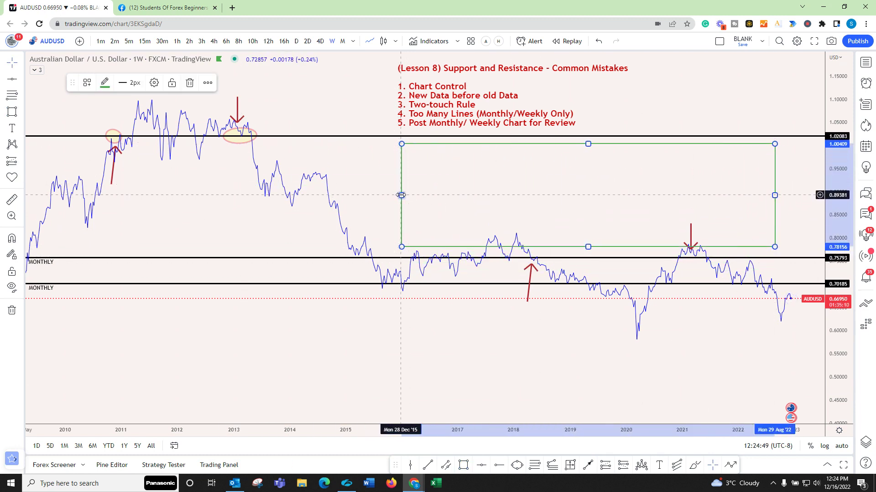
{"action": "left_click_drag", "start_coordinate": [401, 195], "coordinate": [26, 195]}
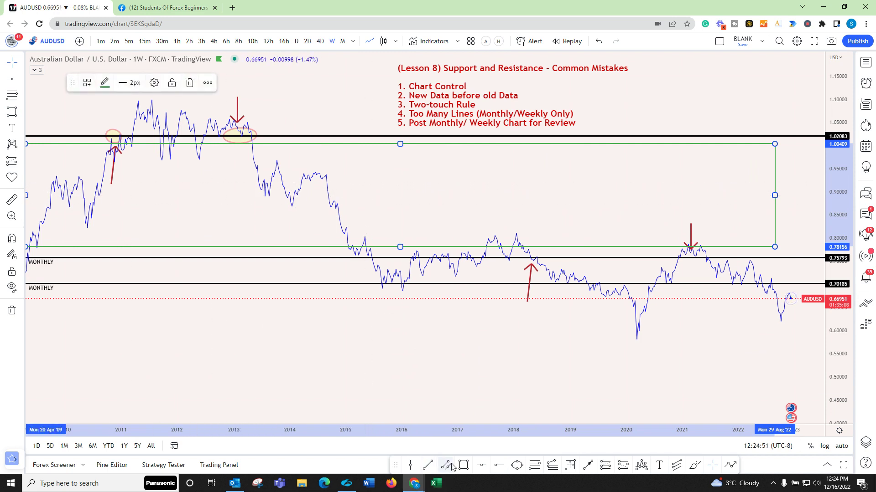
- Try a locked Weekly-template horizontal line at about 0.894 across the rectangle, and delete it
{"action": "left_click", "coordinate": [481, 465]}
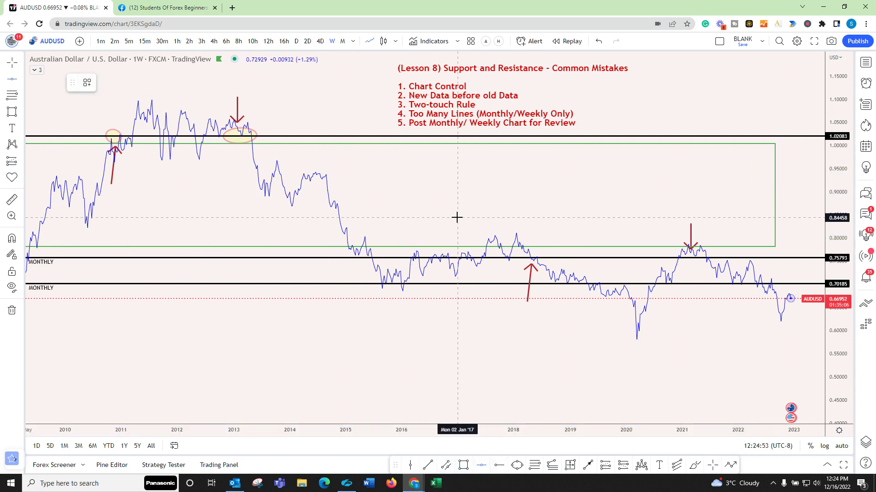
{"action": "left_click", "coordinate": [425, 181]}
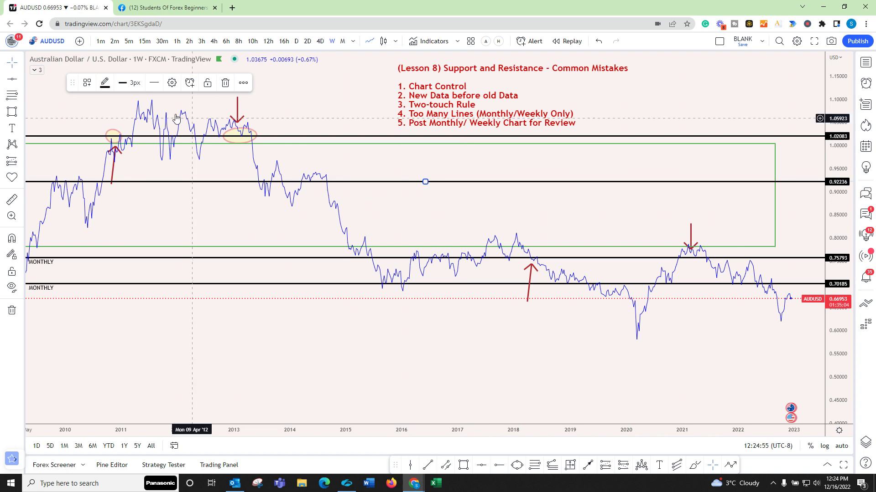
{"action": "left_click", "coordinate": [84, 86]}
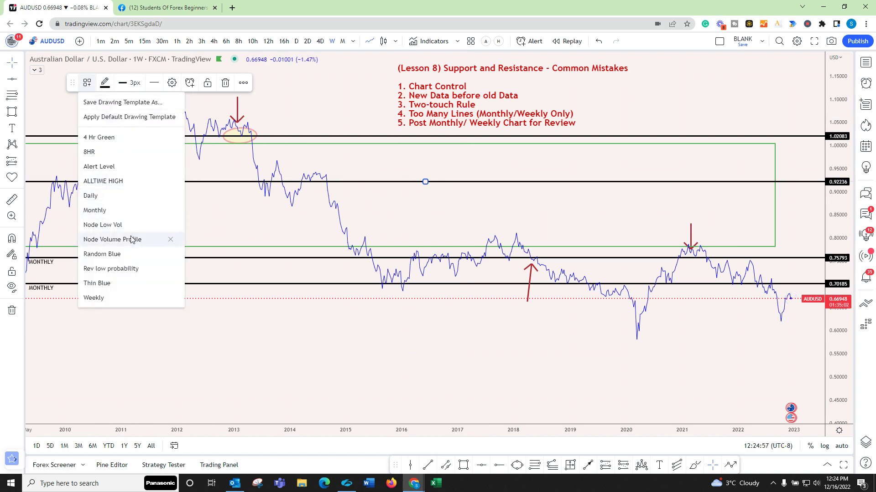
{"action": "left_click", "coordinate": [125, 298]}
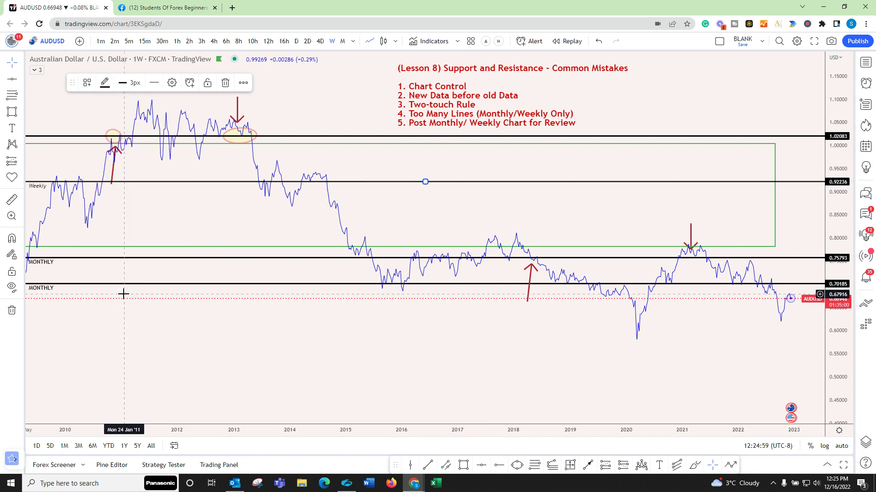
{"action": "mouse_move", "coordinate": [434, 187]}
{"action": "left_mouse_down"}
{"action": "mouse_move", "coordinate": [434, 207]}
{"action": "mouse_move", "coordinate": [434, 200]}
{"action": "left_mouse_up"}
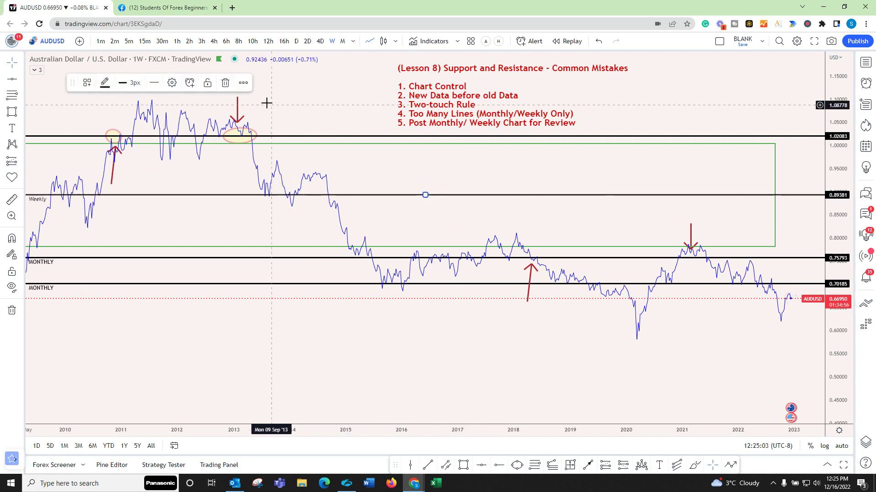
{"action": "left_click", "coordinate": [226, 84]}
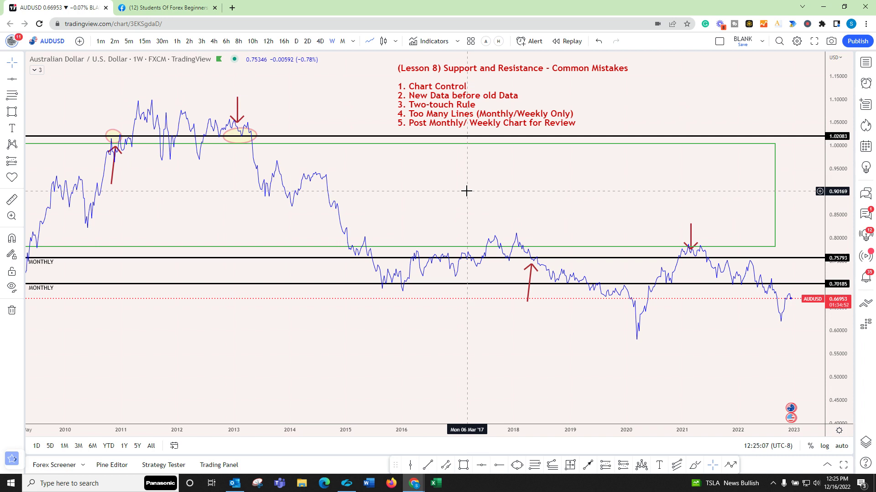
{"action": "scroll", "coordinate": [480, 190], "scroll_direction": "down", "scroll_amount": 5}
{"action": "scroll", "coordinate": [590, 180], "scroll_direction": "up", "scroll_amount": 3}
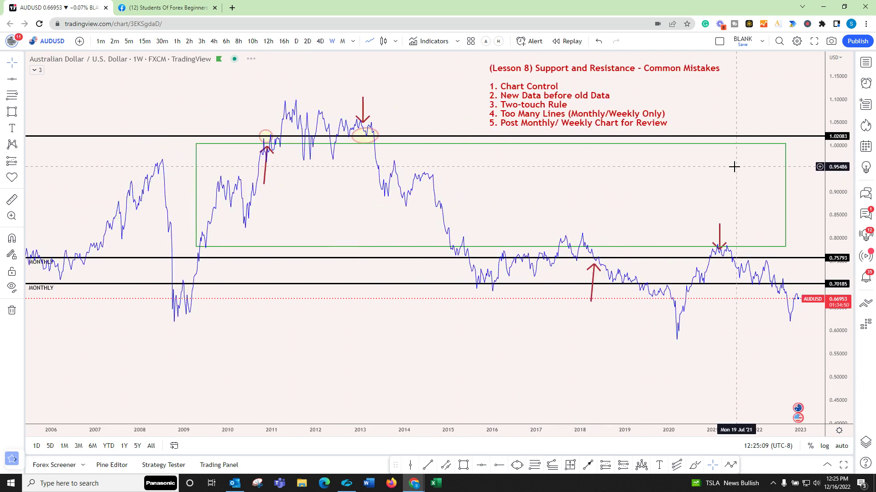
- Delete the green rectangle and switch the chart to the daily timeframe
{"action": "left_click", "coordinate": [786, 166]}
{"action": "key", "text": "Delete"}
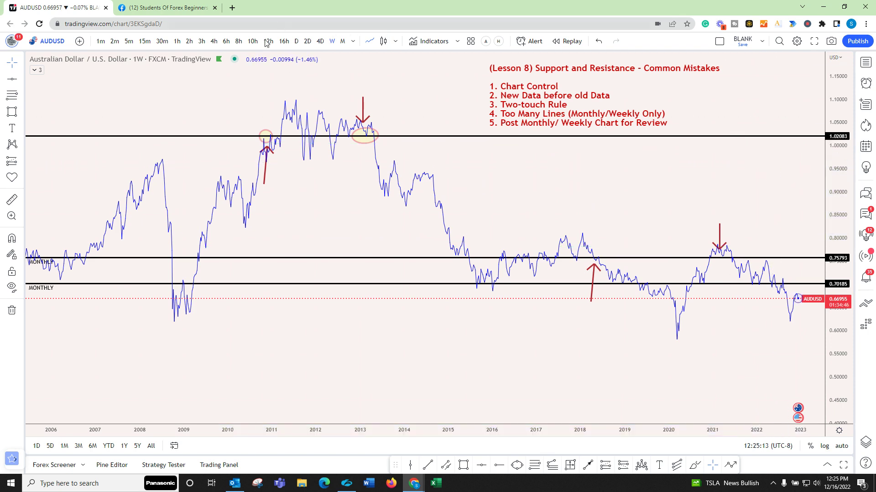
{"action": "left_click", "coordinate": [296, 42]}
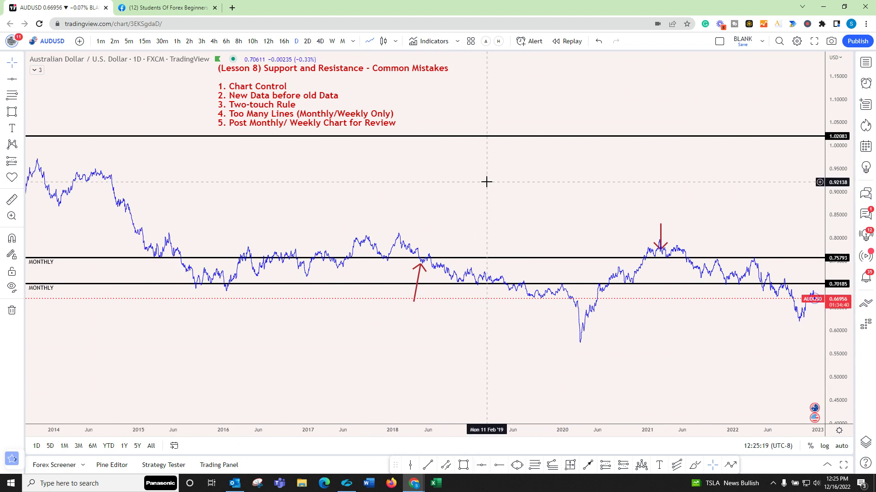
- Draw three unlabelled horizontal lines across the daily chart at about 0.919, 0.843 and 0.630
{"action": "left_click", "coordinate": [482, 466]}
{"action": "left_click", "coordinate": [425, 183]}
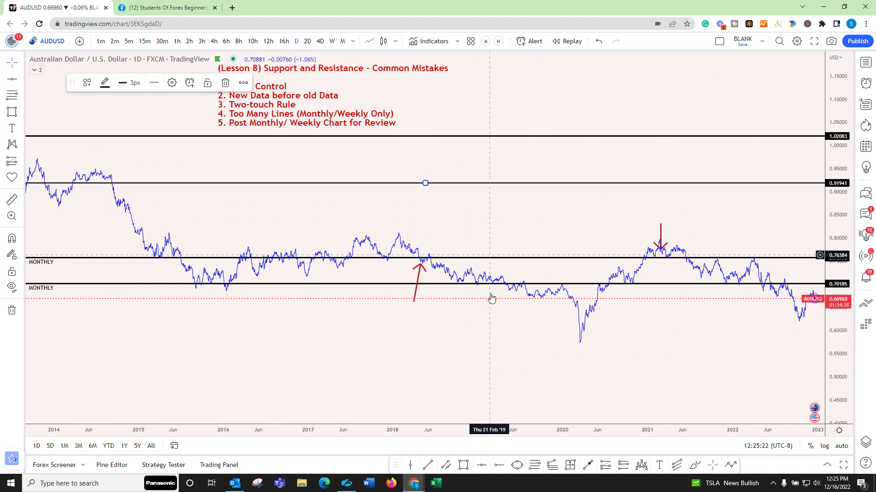
{"action": "left_click", "coordinate": [466, 216]}
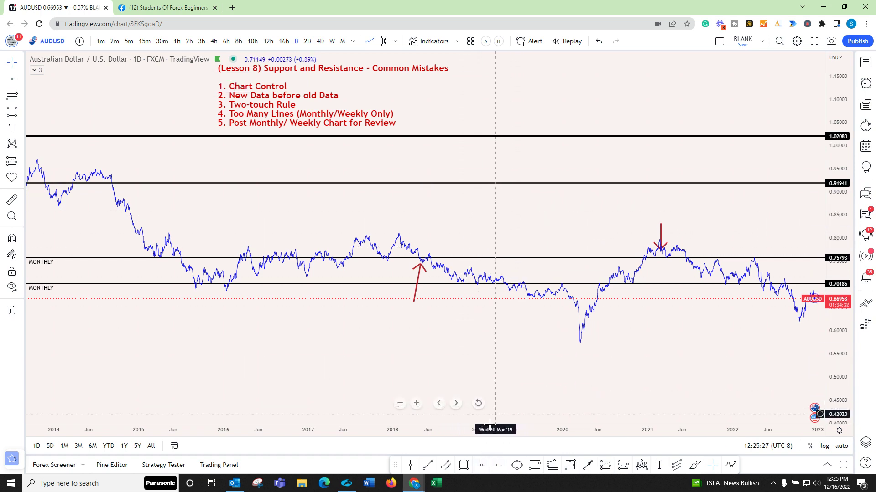
{"action": "left_click", "coordinate": [501, 219]}
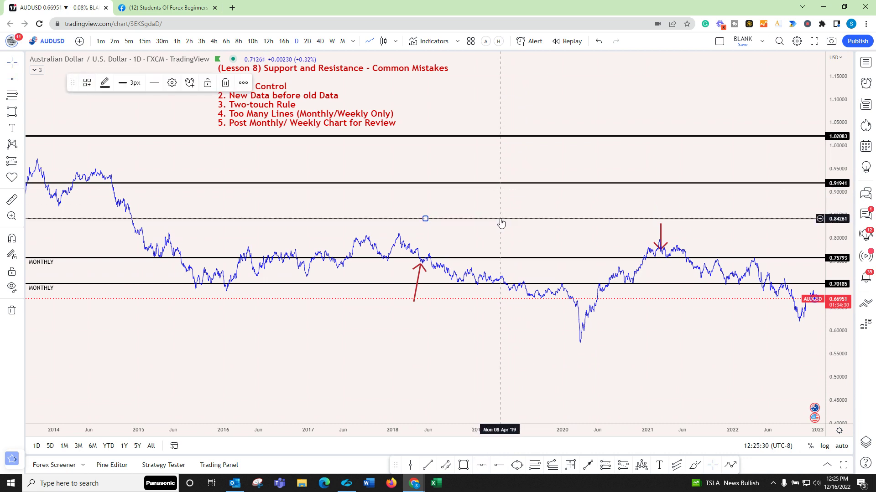
{"action": "left_click", "coordinate": [482, 466]}
{"action": "left_click", "coordinate": [643, 317]}
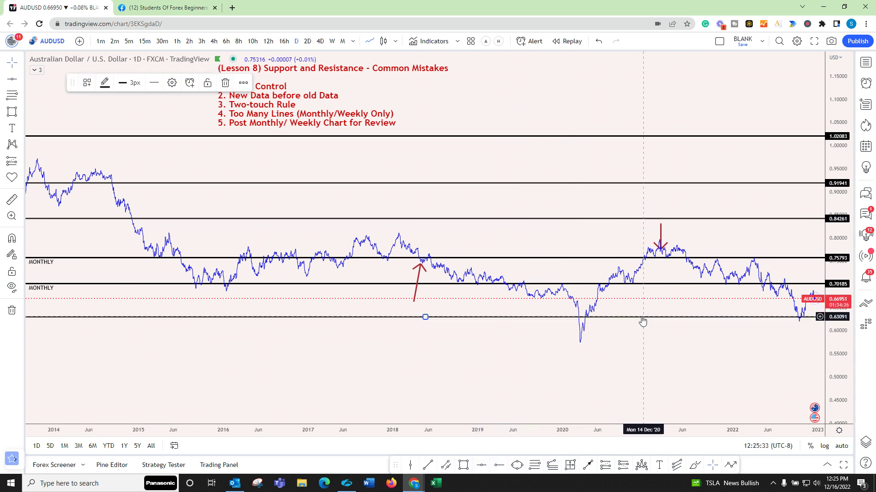
{"action": "left_click", "coordinate": [517, 117]}
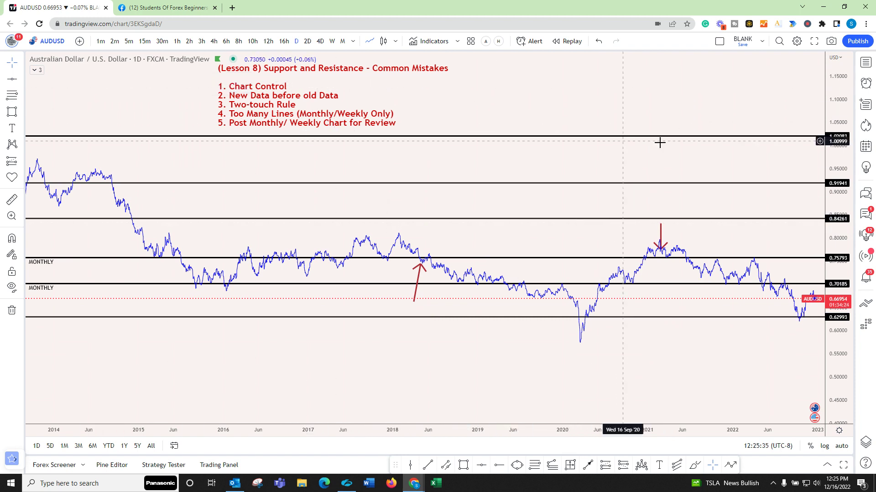
- Switch to the 4-hour timeframe and reset the chart view to examine recent price against the lines
{"action": "scroll", "coordinate": [719, 156], "scroll_direction": "down", "scroll_amount": 3}
{"action": "left_click_drag", "start_coordinate": [719, 156], "coordinate": [378, 149]}
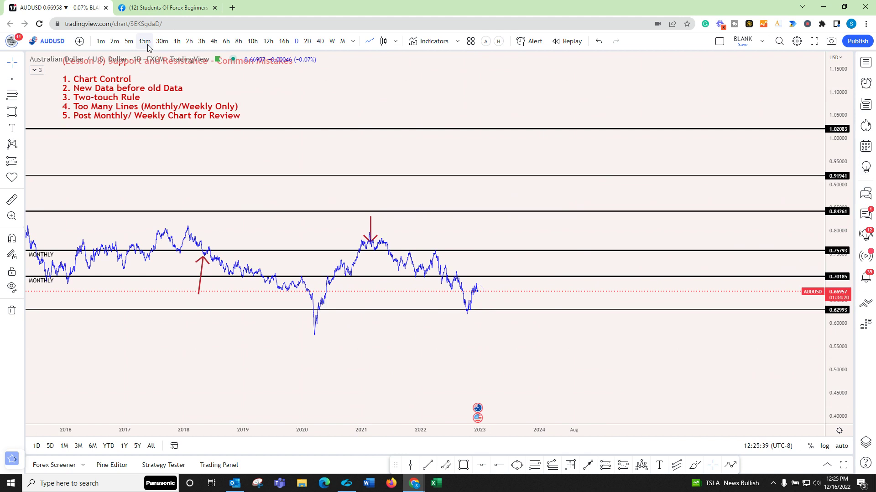
{"action": "left_click", "coordinate": [213, 42]}
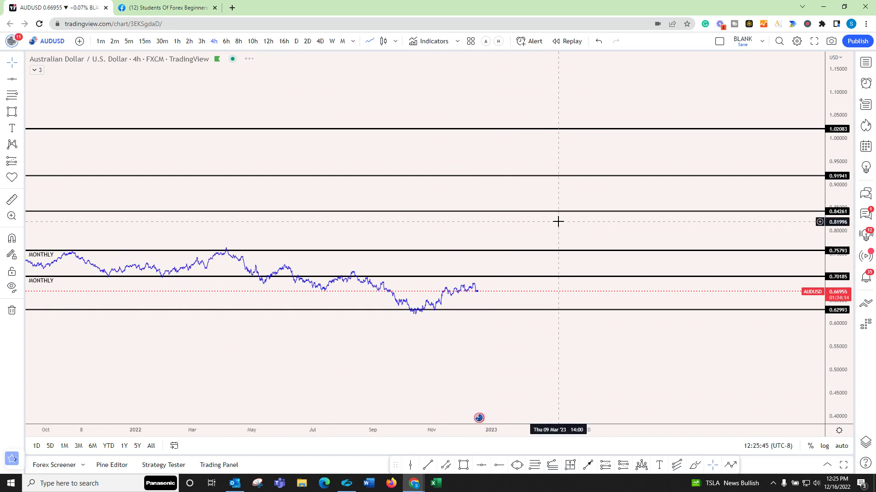
{"action": "right_click", "coordinate": [511, 146]}
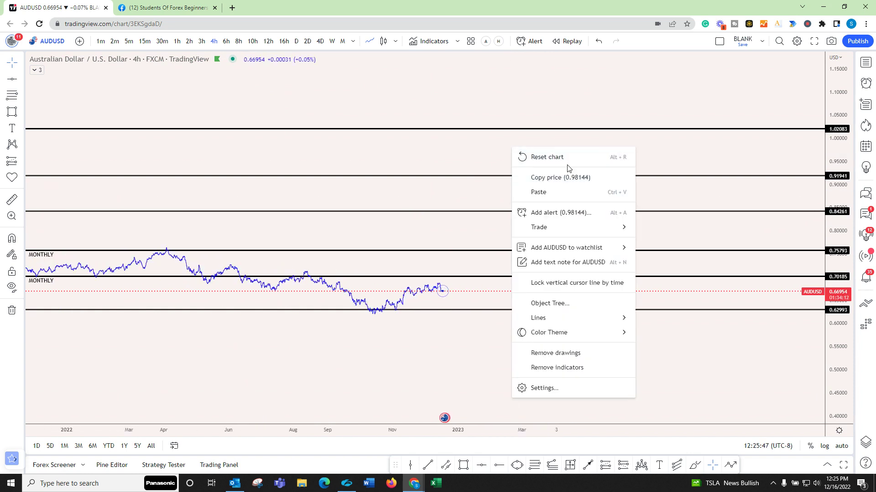
{"action": "left_click", "coordinate": [560, 160]}
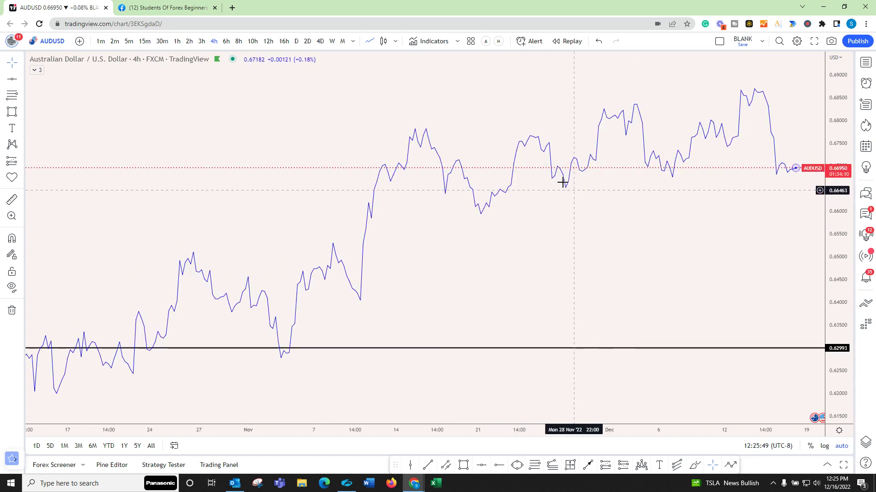
- Switch to the monthly timeframe and delete the three extra horizontal lines at 0.919, 0.843 and 0.630
{"action": "left_click", "coordinate": [343, 42]}
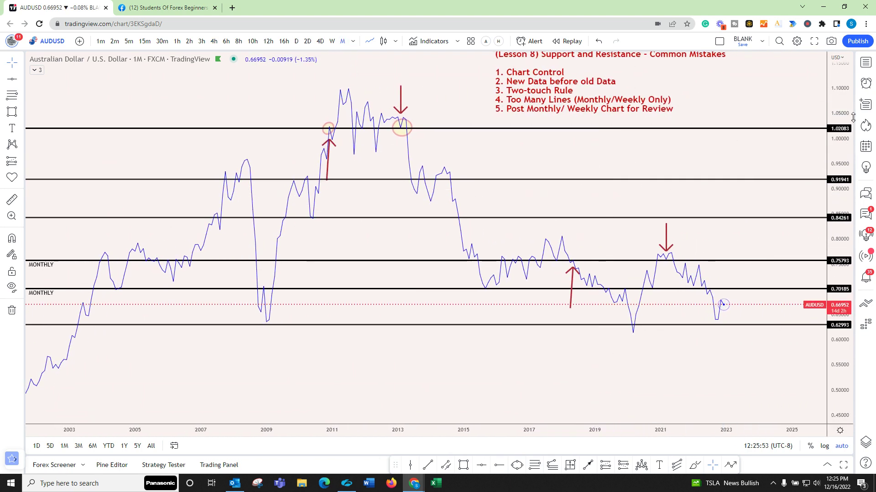
{"action": "left_click", "coordinate": [630, 207]}
{"action": "key", "text": "Delete"}
{"action": "key", "text": "Delete"}
{"action": "left_click", "coordinate": [667, 342]}
{"action": "key", "text": "Delete"}
{"action": "scroll", "coordinate": [528, 286], "scroll_direction": "down", "scroll_amount": 3}
{"action": "left_click_drag", "start_coordinate": [533, 283], "coordinate": [539, 258]}
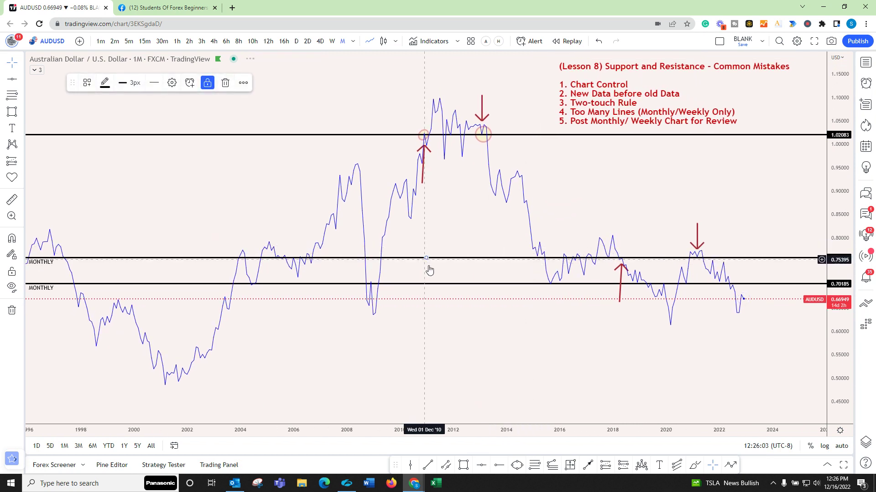
- Draw a horizontal line at about 0.904 on the monthly chart, between the 1.021 and 0.758 lines
{"action": "left_click", "coordinate": [481, 465]}
{"action": "left_click", "coordinate": [563, 190]}
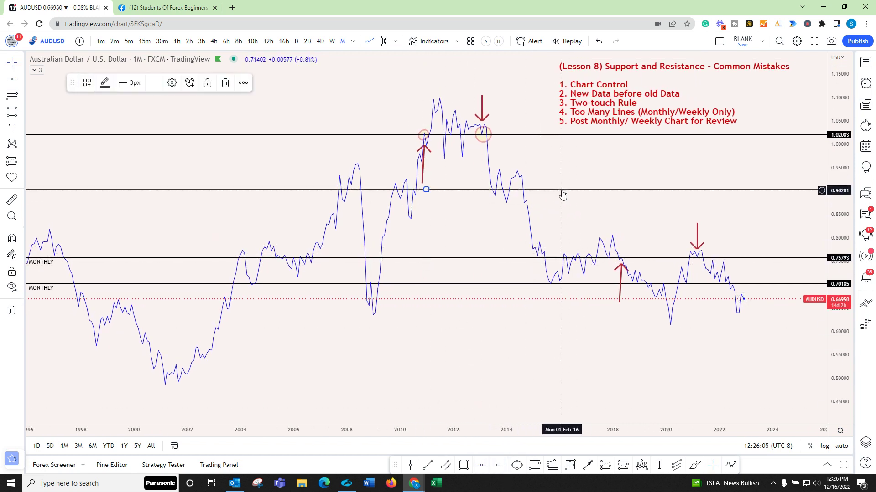
{"action": "left_click", "coordinate": [285, 93]}
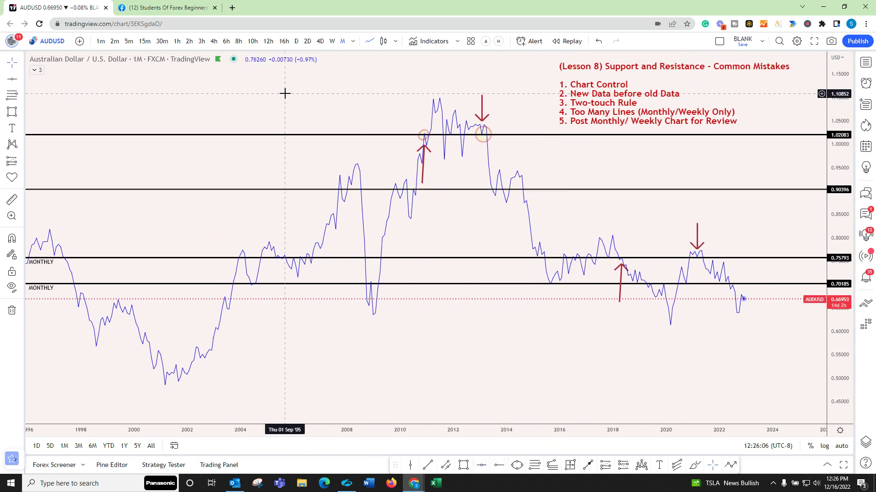
- Switch to the 4-hour timeframe, show price as candles, and reset the chart view
{"action": "left_click", "coordinate": [216, 42]}
{"action": "left_click", "coordinate": [383, 42]}
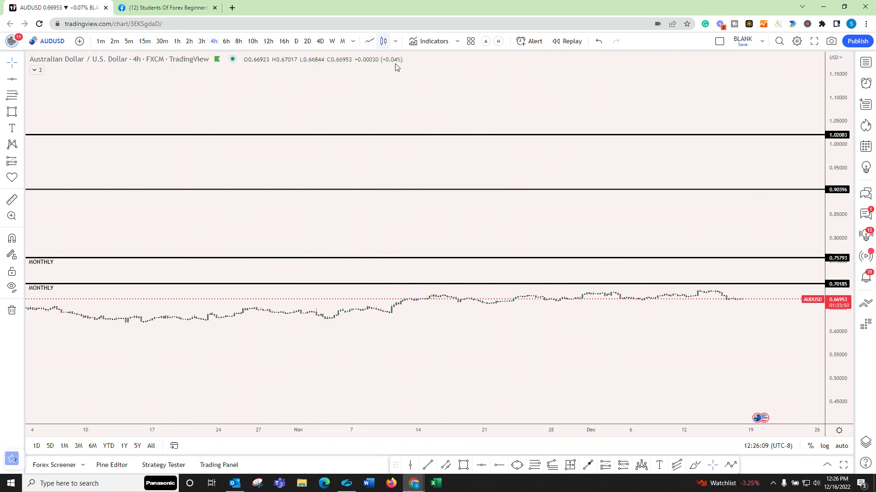
{"action": "right_click", "coordinate": [439, 164]}
{"action": "left_click", "coordinate": [491, 172]}
{"action": "scroll", "coordinate": [577, 213], "scroll_direction": "down", "scroll_amount": 10}
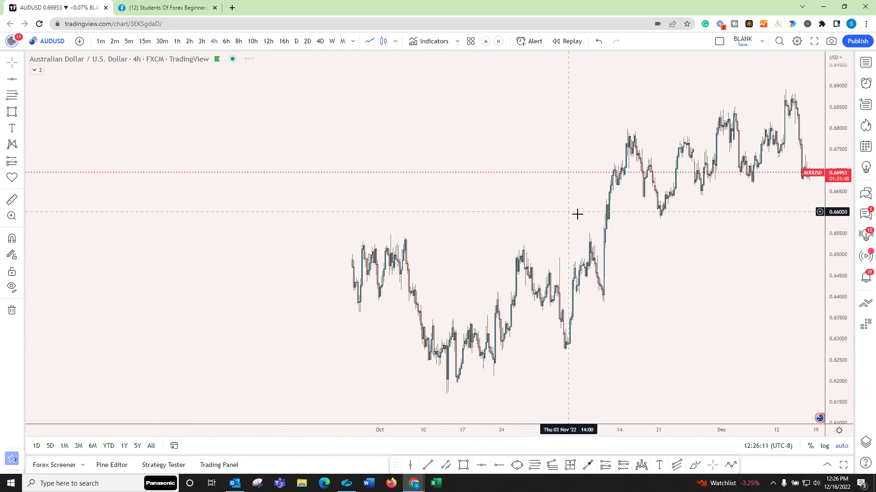
{"action": "scroll", "coordinate": [573, 307], "scroll_direction": "down", "scroll_amount": 10}
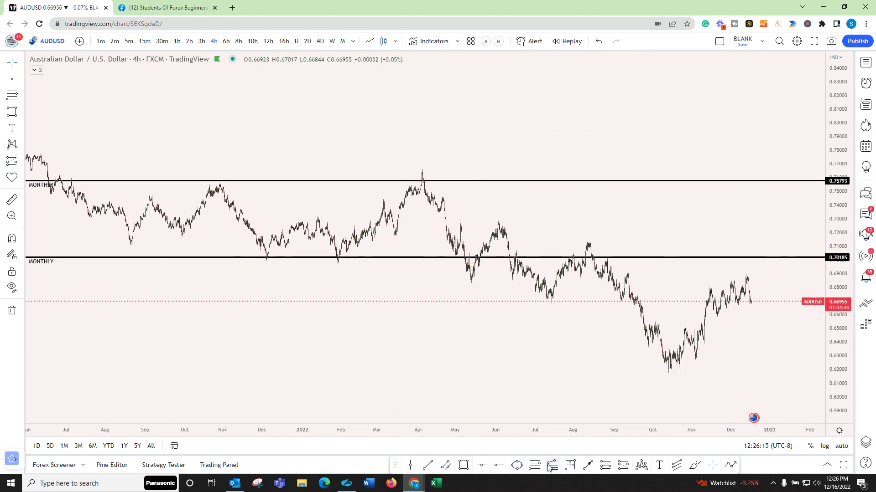
- Draw an arrow down to the 0.758 line at mid-January 2022 and another rising from about 0.703 to 0.755 between February and April 2022
{"action": "left_click", "coordinate": [587, 466]}
{"action": "left_click", "coordinate": [234, 77]}
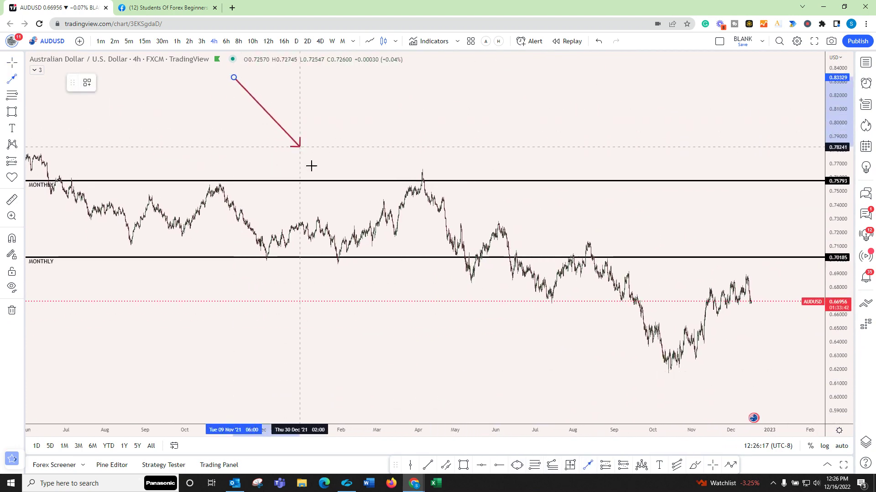
{"action": "left_click", "coordinate": [320, 181]}
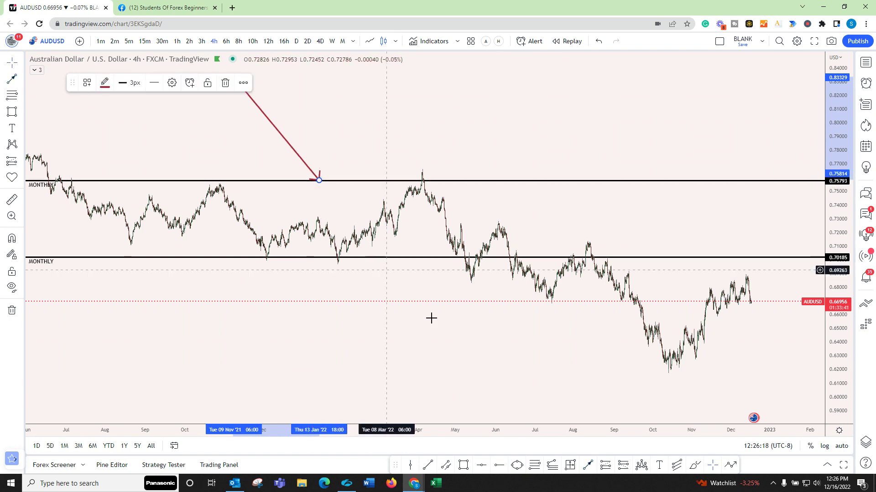
{"action": "left_click", "coordinate": [588, 466]}
{"action": "left_click", "coordinate": [352, 255]}
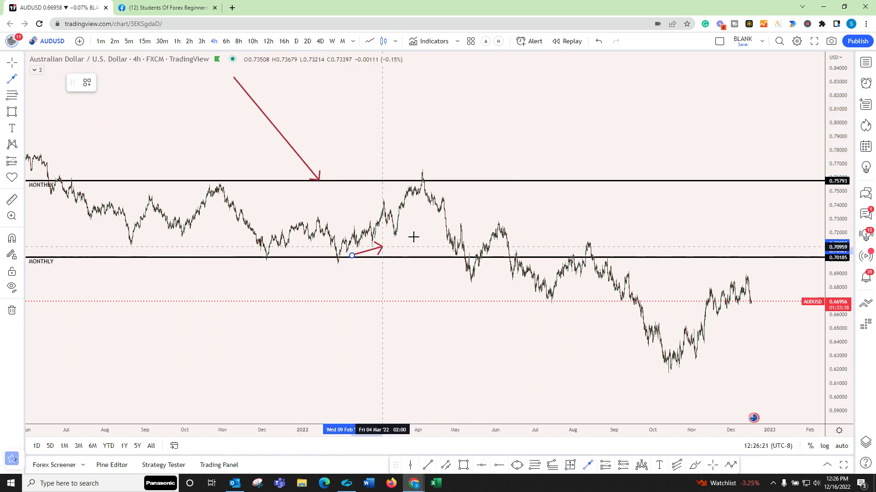
{"action": "left_click", "coordinate": [452, 184]}
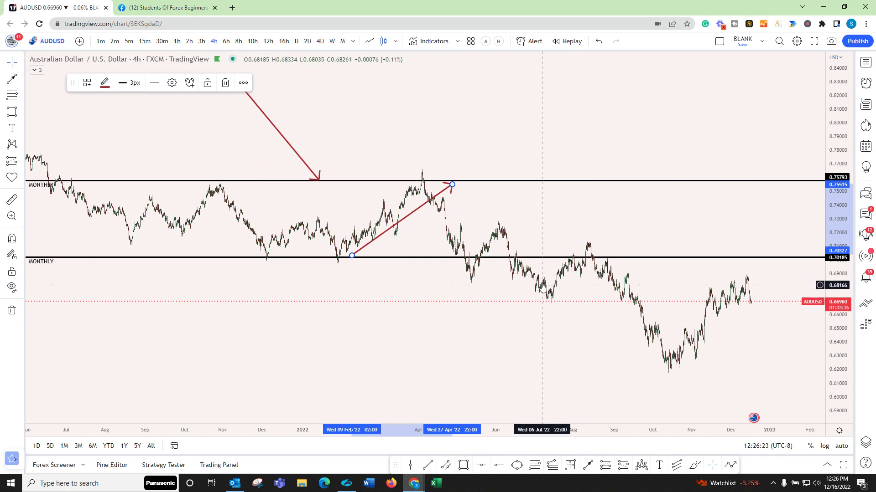
- Draw a falling arrow below the 0.702 line, from about 0.695 in July 2022 to 0.627 in late September 2022
{"action": "left_click_drag", "start_coordinate": [577, 305], "coordinate": [587, 313]}
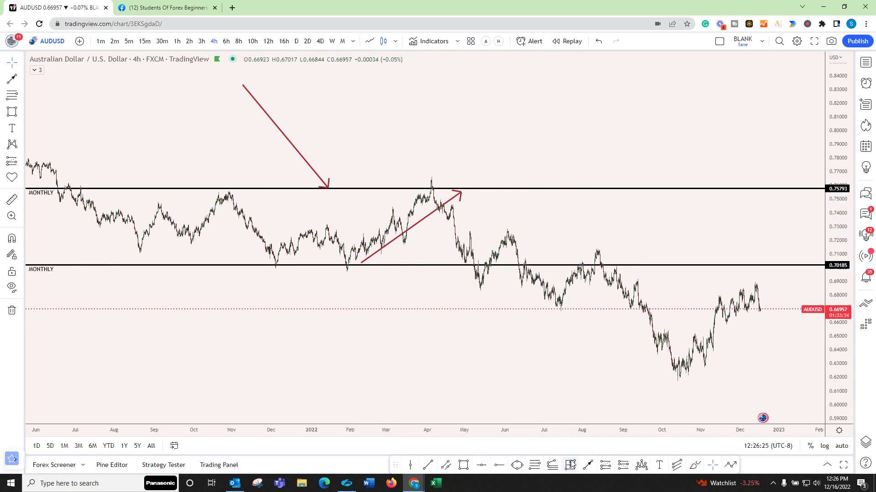
{"action": "left_click", "coordinate": [552, 274]}
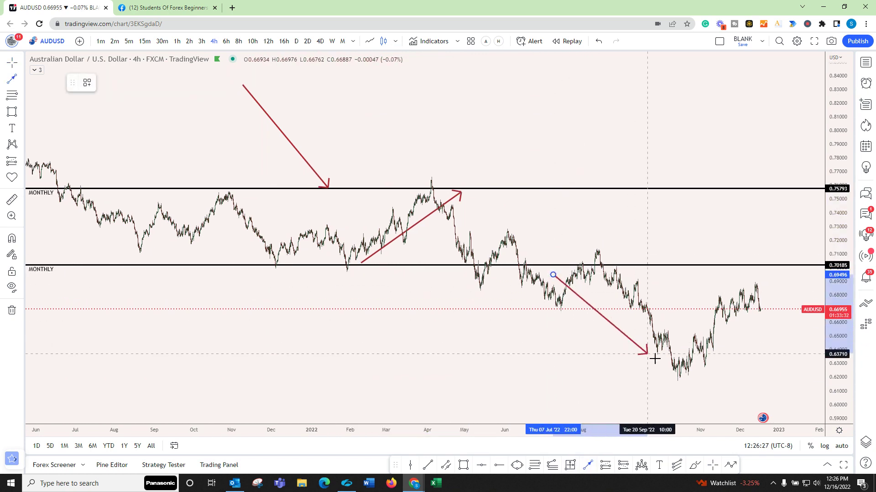
{"action": "left_click", "coordinate": [666, 368]}
{"action": "scroll", "coordinate": [446, 363], "scroll_direction": "down", "scroll_amount": 3}
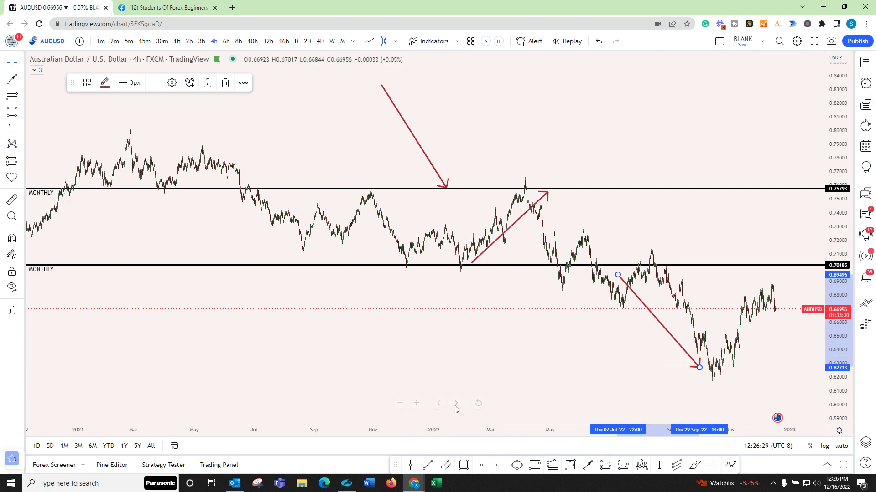
- Draw a horizontal line at about 0.650 and place a copy of it at about 0.738
{"action": "left_click", "coordinate": [481, 465]}
{"action": "left_click", "coordinate": [501, 336]}
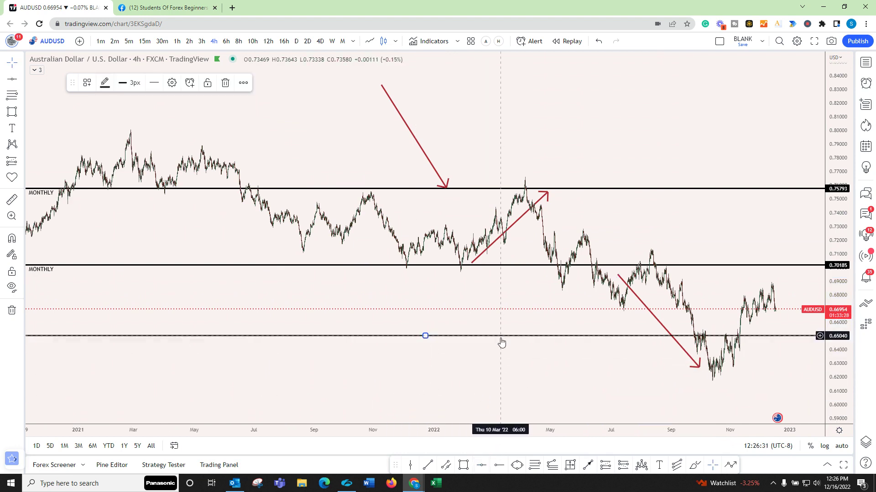
{"action": "left_click", "coordinate": [478, 295]}
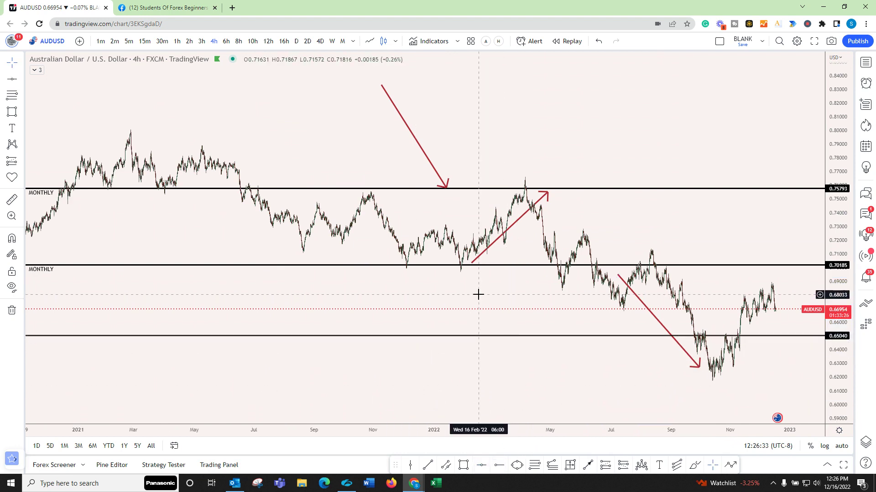
{"action": "left_click_drag", "start_coordinate": [469, 339], "coordinate": [474, 216]}
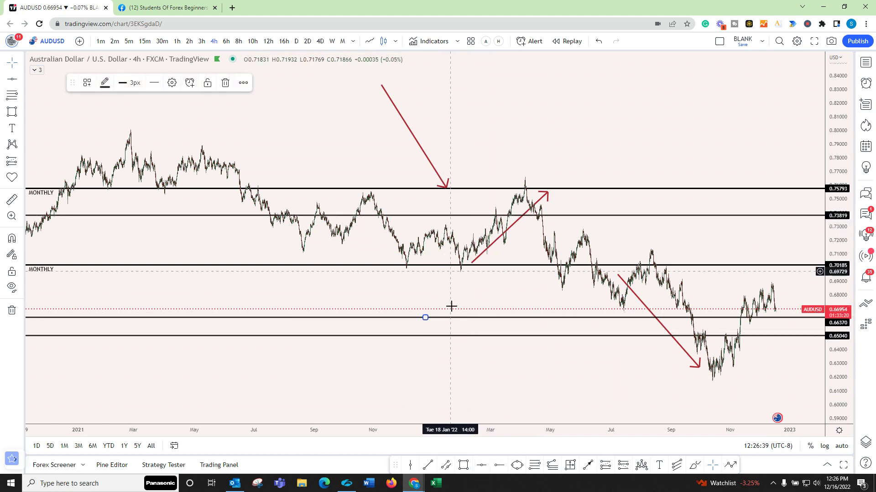
- Add four more copies of the horizontal line at about 0.686, 0.724, 0.674 and 0.749
{"action": "left_click_drag", "start_coordinate": [452, 323], "coordinate": [456, 289]}
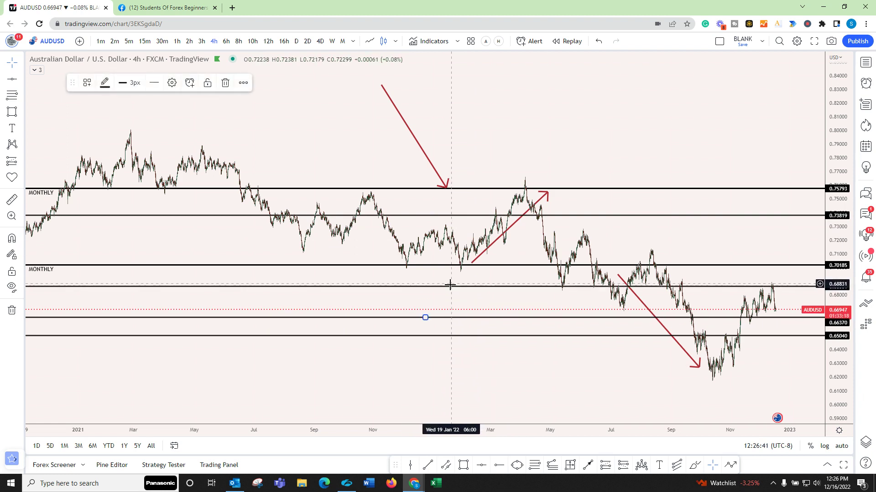
{"action": "left_click_drag", "start_coordinate": [452, 321], "coordinate": [451, 236]}
{"action": "key", "text": "ctrl+v"}
{"action": "key", "text": "ctrl+v"}
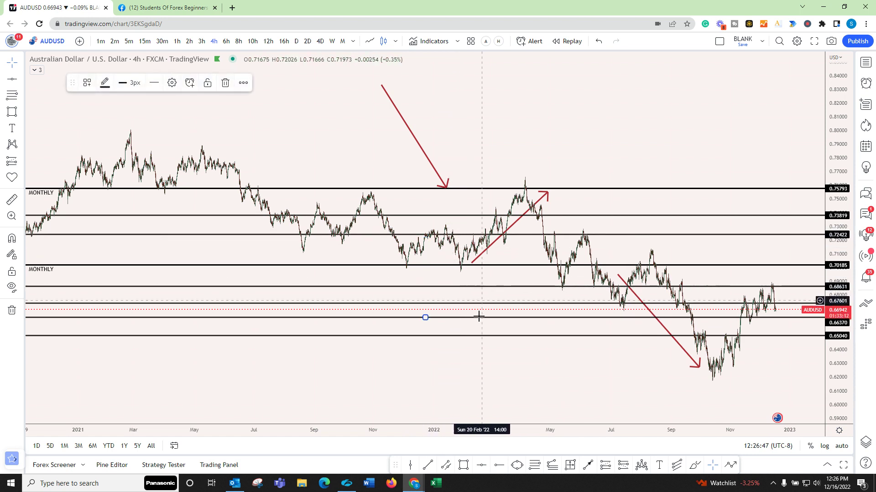
{"action": "left_click_drag", "start_coordinate": [479, 321], "coordinate": [479, 201]}
{"action": "left_click", "coordinate": [552, 369]}
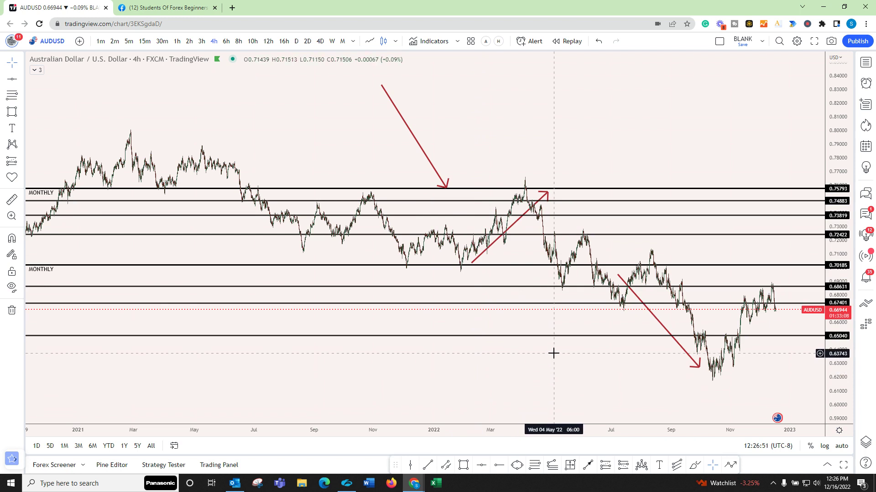
- Extend the rising arrow's tip to about late May 2022, just below the 0.758 line
{"action": "left_click_drag", "start_coordinate": [614, 354], "coordinate": [419, 349]}
{"action": "left_click", "coordinate": [404, 197]}
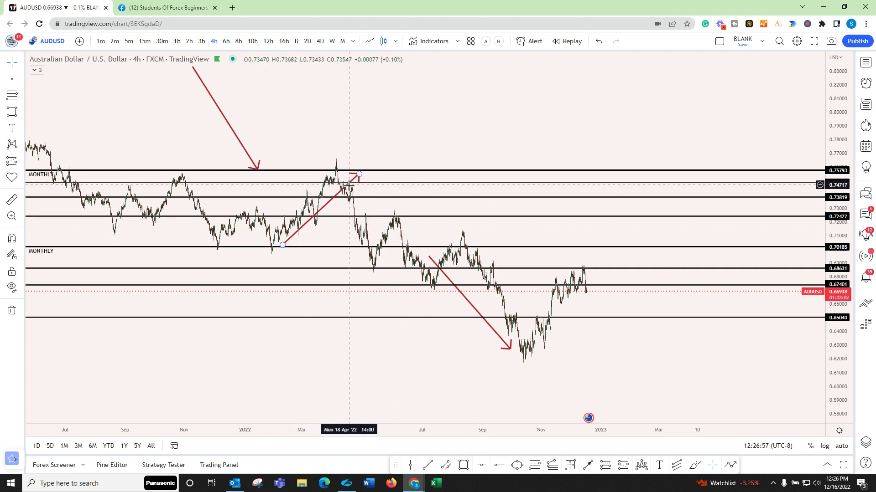
{"action": "mouse_move", "coordinate": [359, 177]}
{"action": "left_mouse_down"}
{"action": "mouse_move", "coordinate": [342, 211]}
{"action": "mouse_move", "coordinate": [386, 173]}
{"action": "left_mouse_up"}
- Delete the three extra lines at 0.724, 0.738 and 0.749 between the two Monthly lines
{"action": "left_click", "coordinate": [423, 217]}
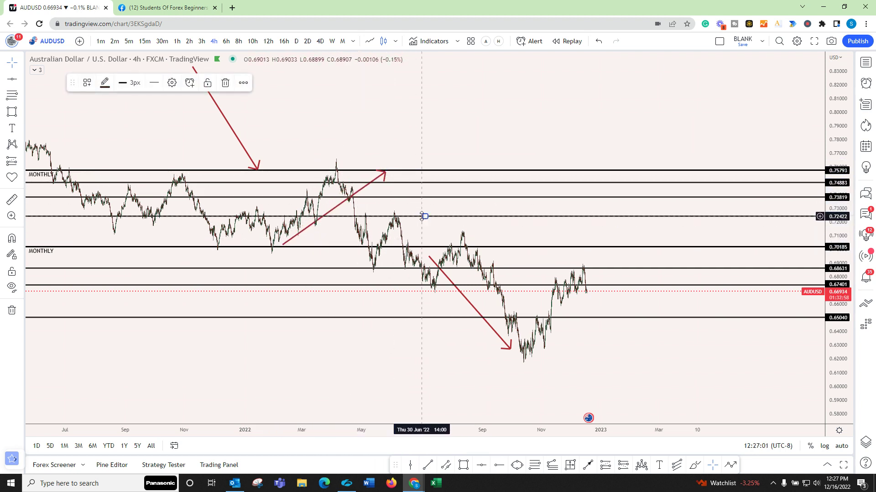
{"action": "key", "text": "Delete"}
{"action": "left_click", "coordinate": [426, 196]}
{"action": "key", "text": "Delete"}
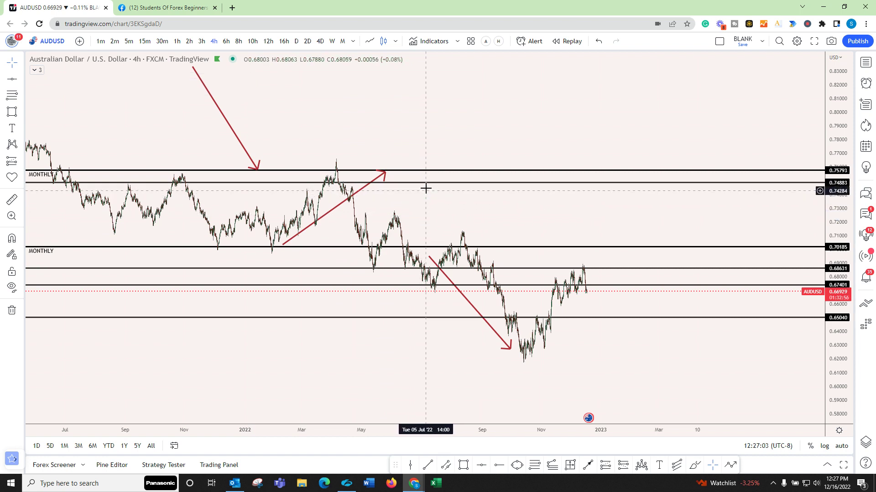
{"action": "left_click", "coordinate": [425, 183]}
{"action": "key", "text": "Delete"}
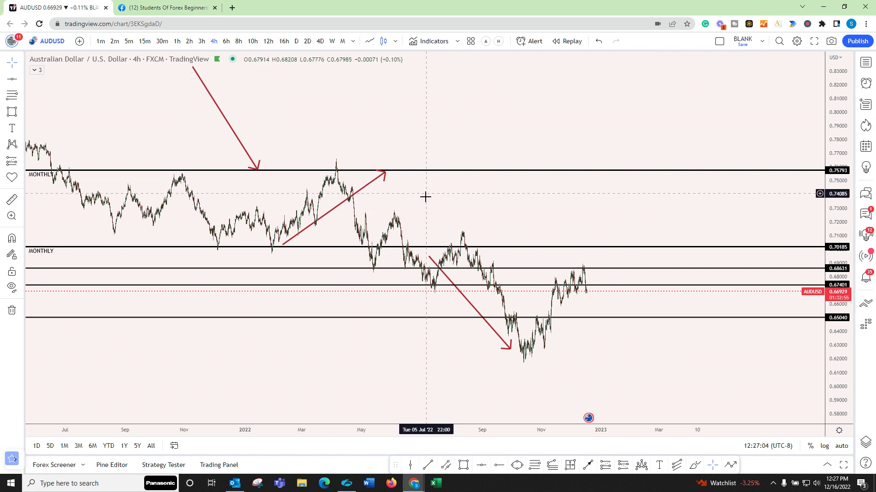
- Delete the two extra horizontal lines at 0.686 and 0.674 below the lower Monthly line
{"action": "key", "text": "Delete"}
{"action": "left_click", "coordinate": [472, 285]}
{"action": "key", "text": "Delete"}
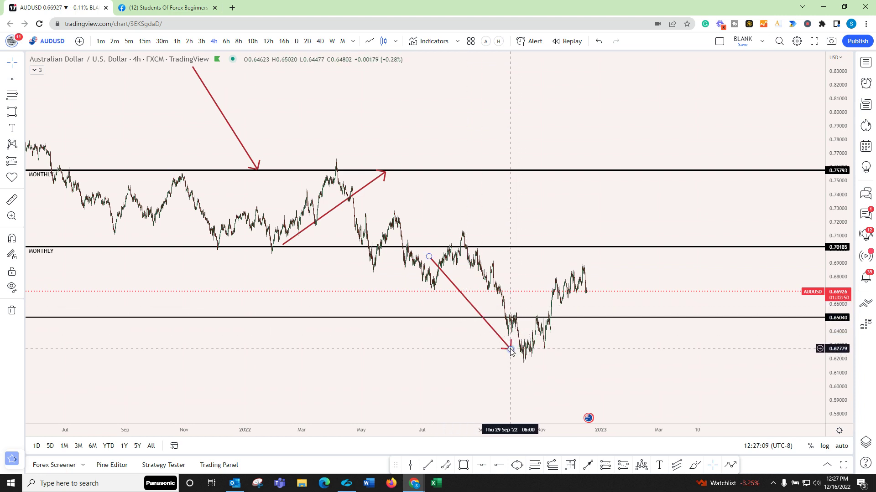
- Adjust the falling arrow to run from the 0.702 line in early July 2022 to just above the 0.650 line in about late September
{"action": "left_click_drag", "start_coordinate": [511, 350], "coordinate": [501, 315]}
{"action": "left_click_drag", "start_coordinate": [429, 257], "coordinate": [425, 249]}
{"action": "left_click", "coordinate": [454, 362]}
- Reset the chart view and switch the AUDUSD chart to the monthly timeframe
{"action": "left_click_drag", "start_coordinate": [522, 233], "coordinate": [574, 223]}
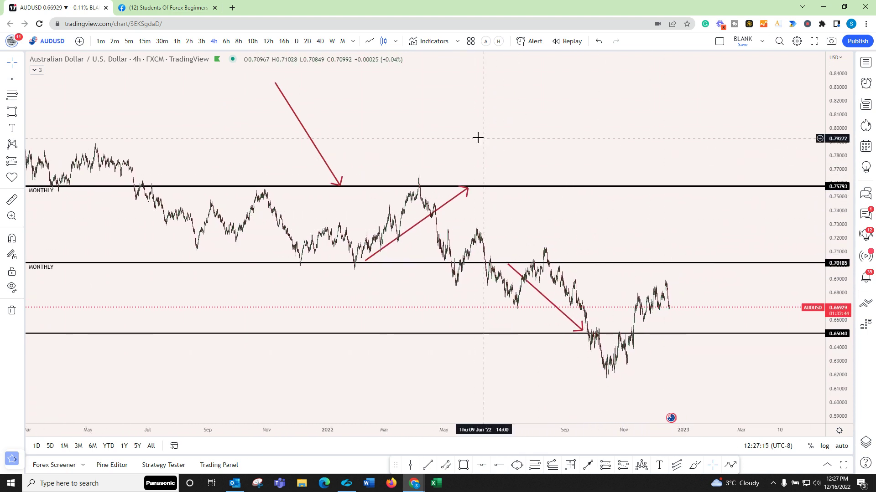
{"action": "right_click", "coordinate": [596, 116]}
{"action": "left_click", "coordinate": [620, 126]}
{"action": "scroll", "coordinate": [672, 180], "scroll_direction": "down", "scroll_amount": 10}
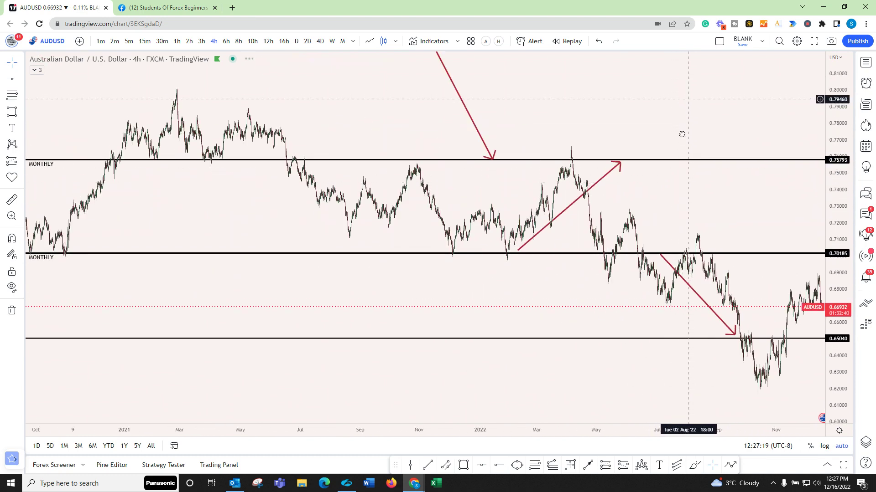
{"action": "left_click_drag", "start_coordinate": [764, 143], "coordinate": [528, 280]}
{"action": "right_click", "coordinate": [533, 242]}
{"action": "left_click", "coordinate": [567, 231]}
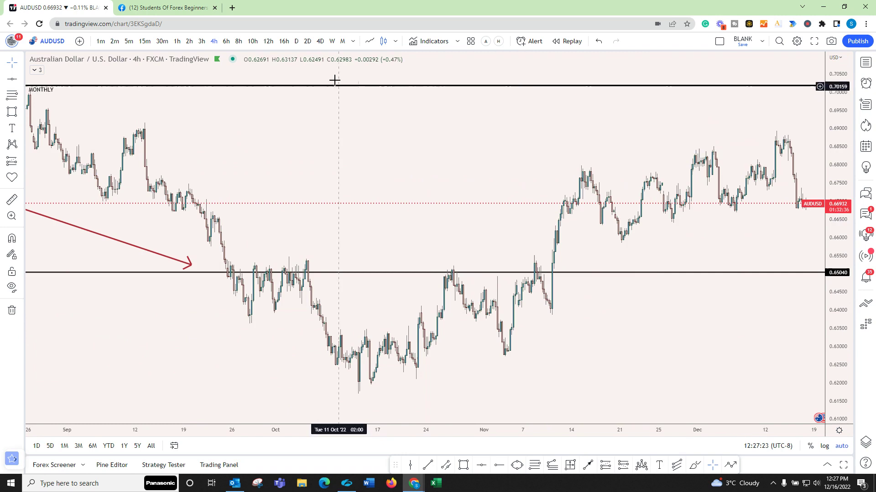
{"action": "left_click", "coordinate": [342, 41]}
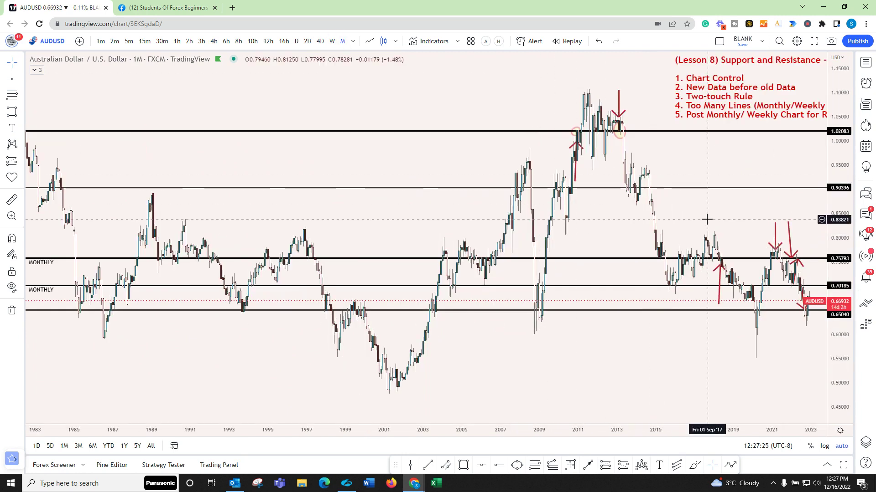
{"action": "scroll", "coordinate": [708, 221], "scroll_direction": "up", "scroll_amount": 5}
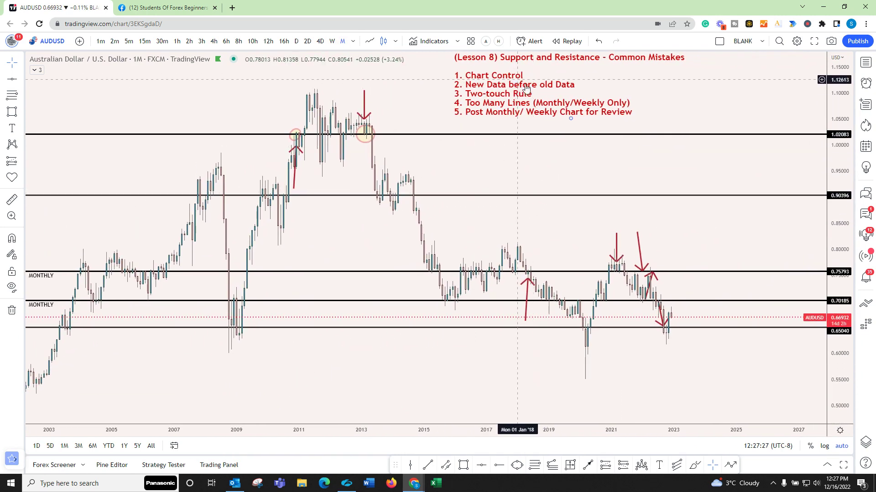
- Move the lesson note so it starts at about mid-2019 above the price, and change the chart style to a line
{"action": "mouse_move", "coordinate": [527, 105]}
{"action": "left_mouse_down"}
{"action": "mouse_move", "coordinate": [543, 167]}
{"action": "mouse_move", "coordinate": [534, 159]}
{"action": "mouse_move", "coordinate": [551, 107]}
{"action": "mouse_move", "coordinate": [637, 114]}
{"action": "left_mouse_up"}
{"action": "left_click_drag", "start_coordinate": [516, 172], "coordinate": [524, 173]}
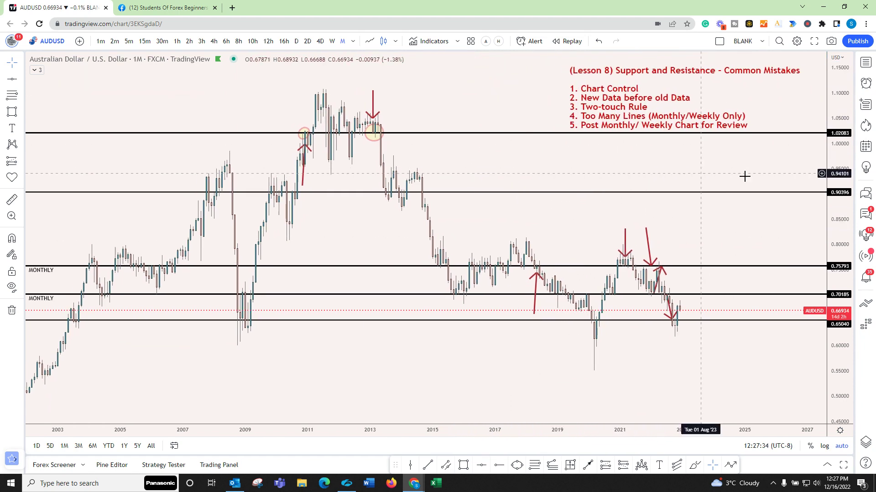
{"action": "left_click", "coordinate": [368, 42]}
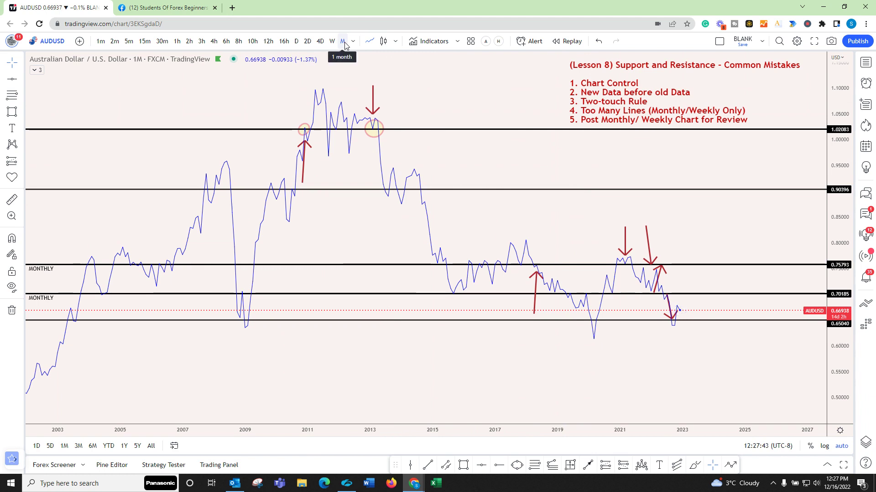
{"action": "left_click_drag", "start_coordinate": [433, 160], "coordinate": [448, 165]}
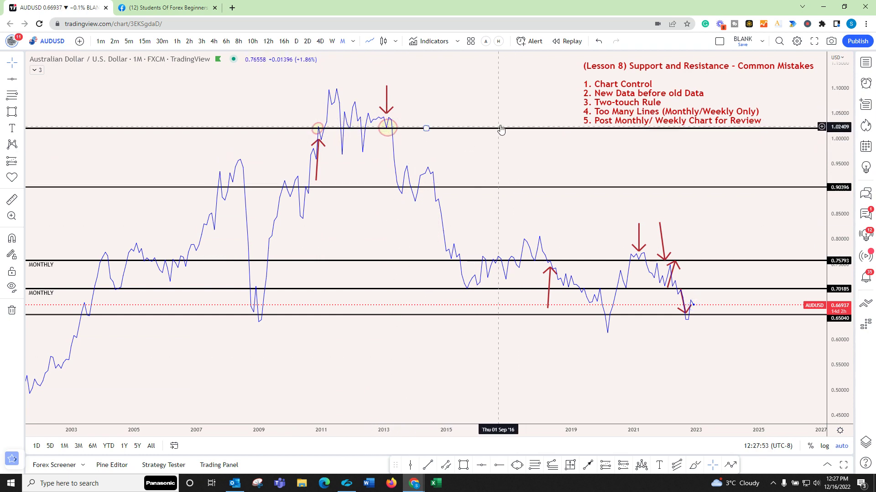
- Apply the Monthly drawing template to the horizontal line at 1.02083
{"action": "left_click", "coordinate": [169, 133]}
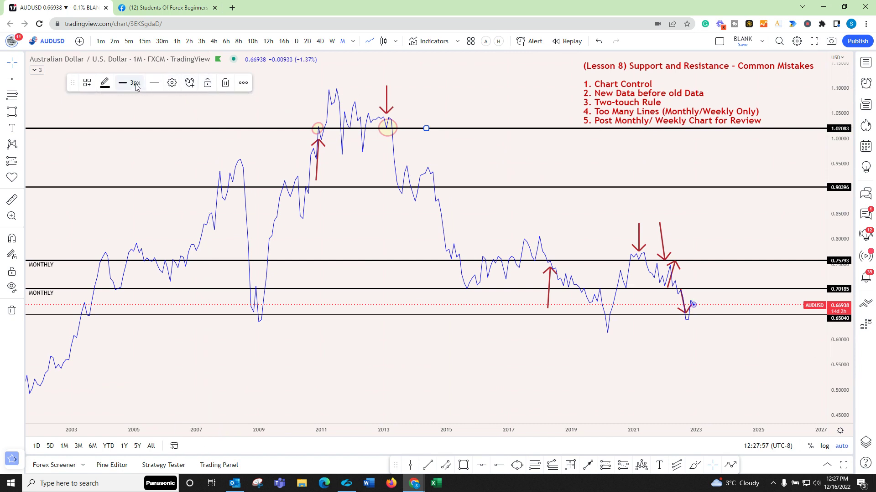
{"action": "left_click", "coordinate": [93, 85]}
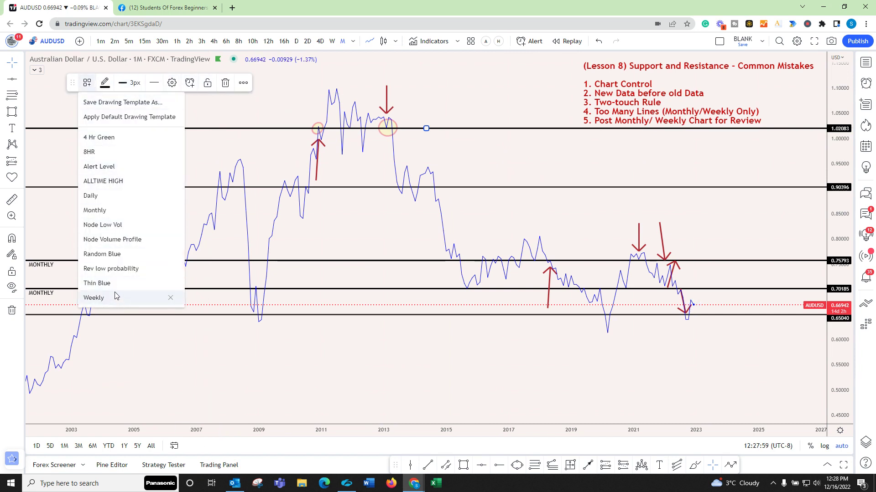
{"action": "left_click", "coordinate": [104, 210]}
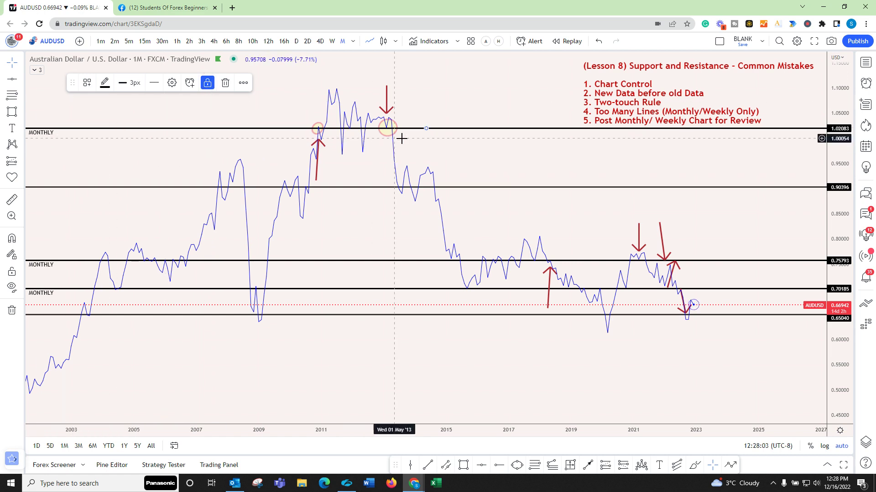
{"action": "left_click", "coordinate": [450, 148]}
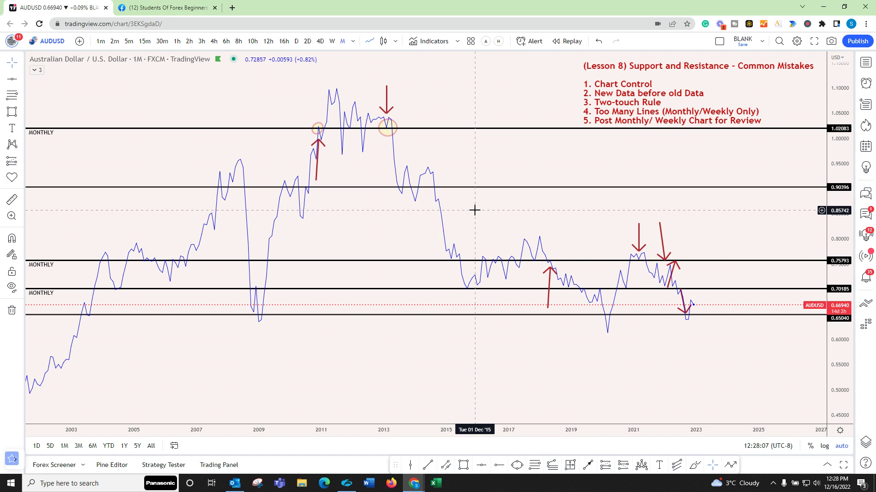
- View the line chart on the weekly timeframe, then return to the monthly timeframe
{"action": "left_click", "coordinate": [333, 42]}
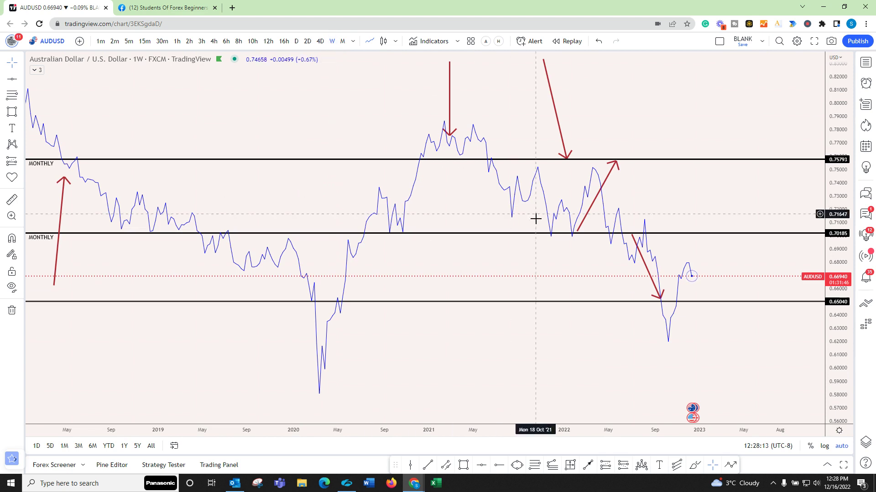
{"action": "scroll", "coordinate": [524, 224], "scroll_direction": "up", "scroll_amount": 2}
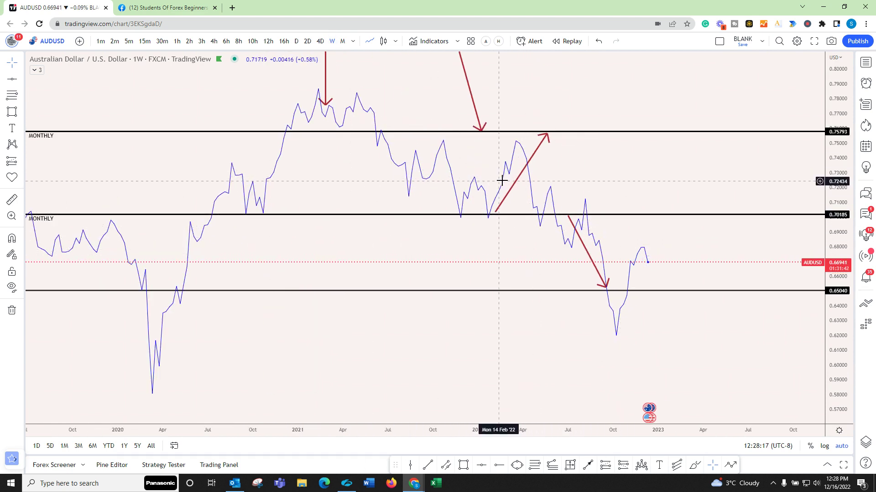
{"action": "left_click", "coordinate": [342, 41]}
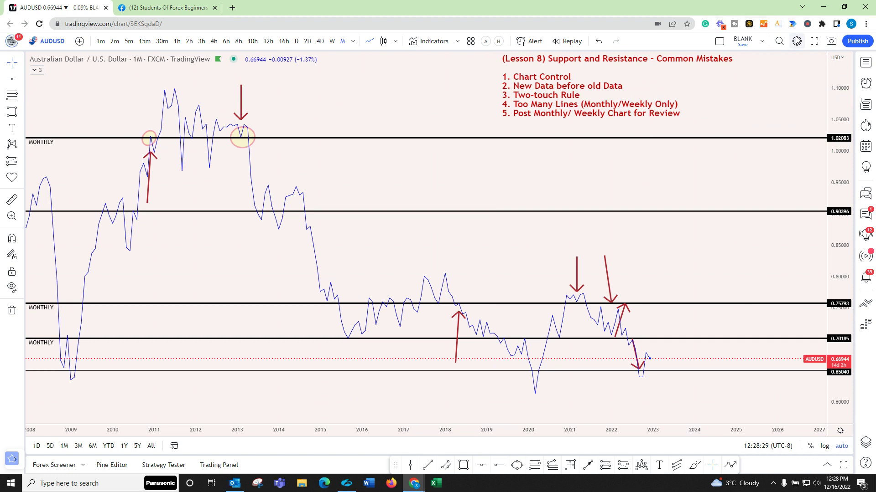
- Copy the link to the monthly chart image and open it in a new browser tab
{"action": "left_click", "coordinate": [831, 42]}
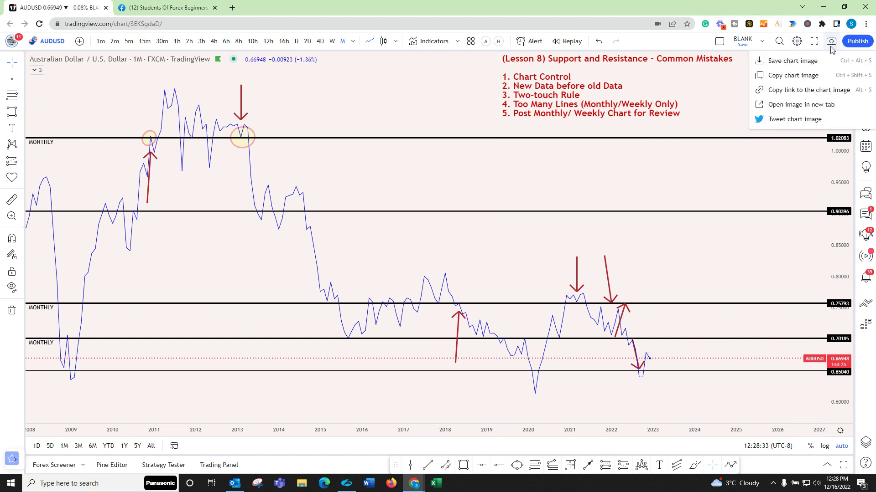
{"action": "left_click", "coordinate": [799, 90]}
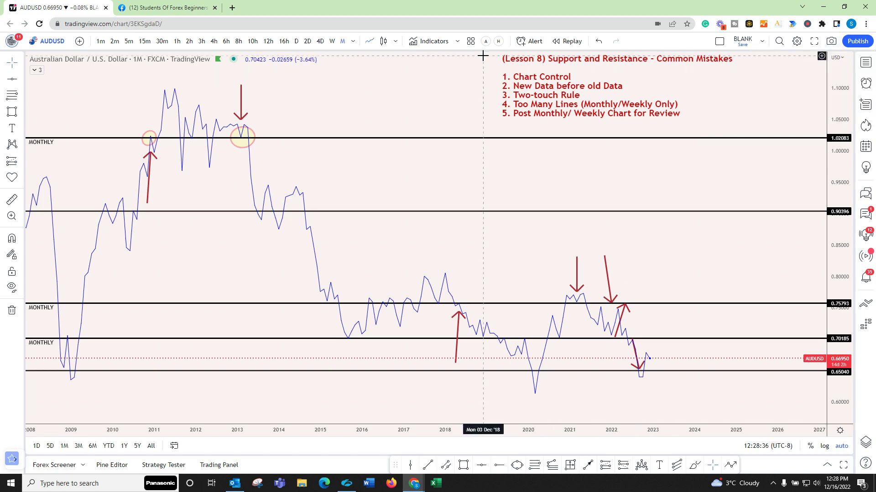
{"action": "left_click", "coordinate": [231, 8]}
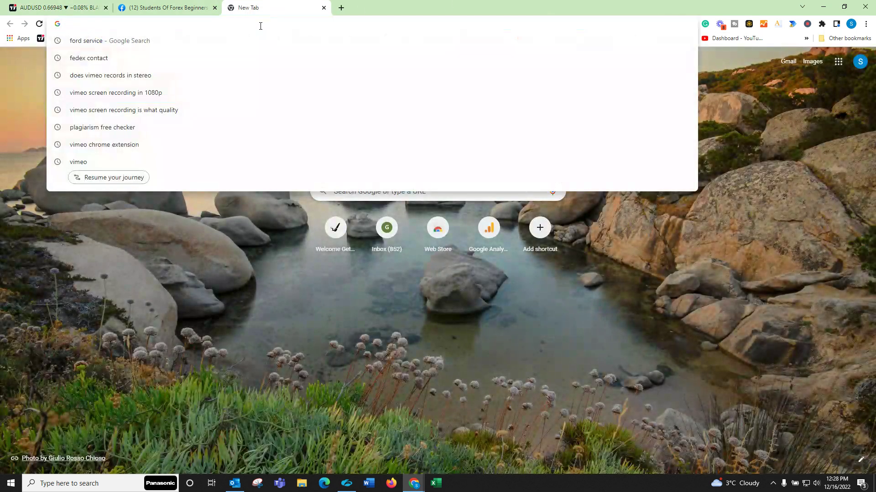
{"action": "key", "text": "ctrl+v"}
{"action": "key", "text": "Return"}
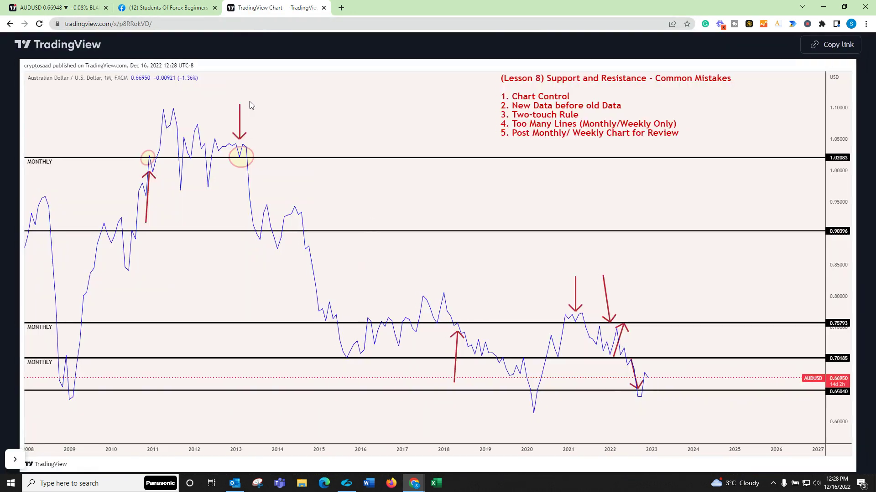
- Highlight the snapshot's web address to show the shareable link, and close the snapshot tab
{"action": "left_click", "coordinate": [166, 23]}
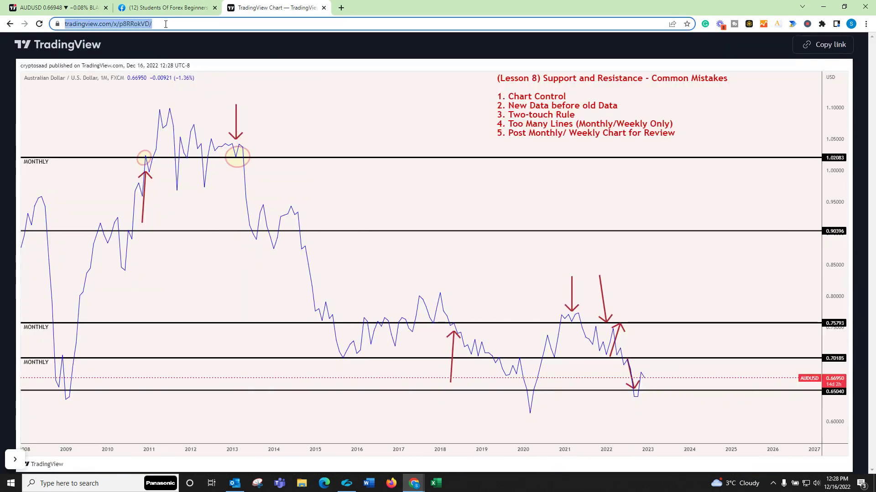
{"action": "left_click", "coordinate": [322, 106]}
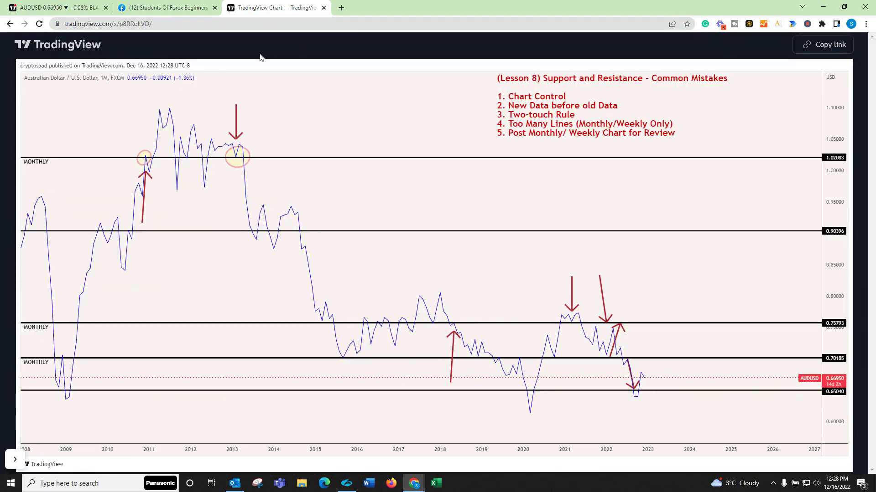
{"action": "left_click", "coordinate": [324, 8]}
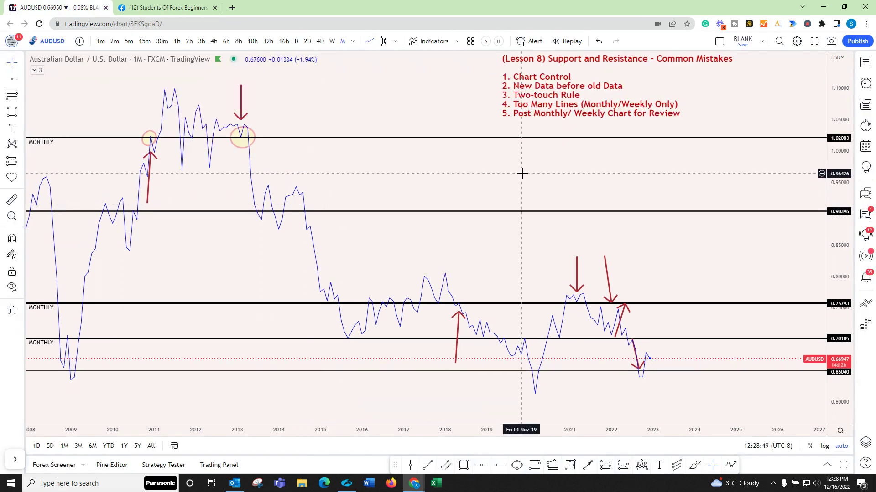
- Shift the lesson note so it starts at about the beginning of 2020 above the price
{"action": "mouse_move", "coordinate": [579, 114]}
{"action": "left_mouse_down"}
{"action": "mouse_move", "coordinate": [589, 157]}
{"action": "mouse_move", "coordinate": [606, 127]}
{"action": "left_mouse_up"}
{"action": "left_click_drag", "start_coordinate": [592, 169], "coordinate": [647, 183]}
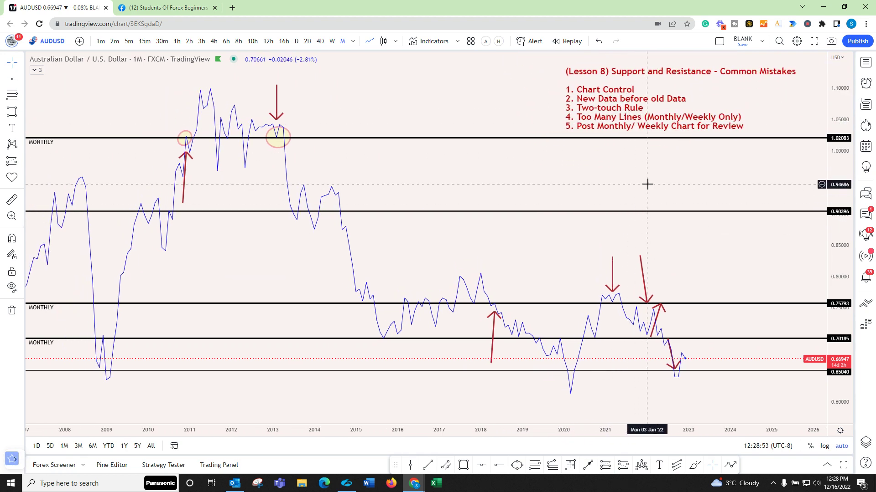